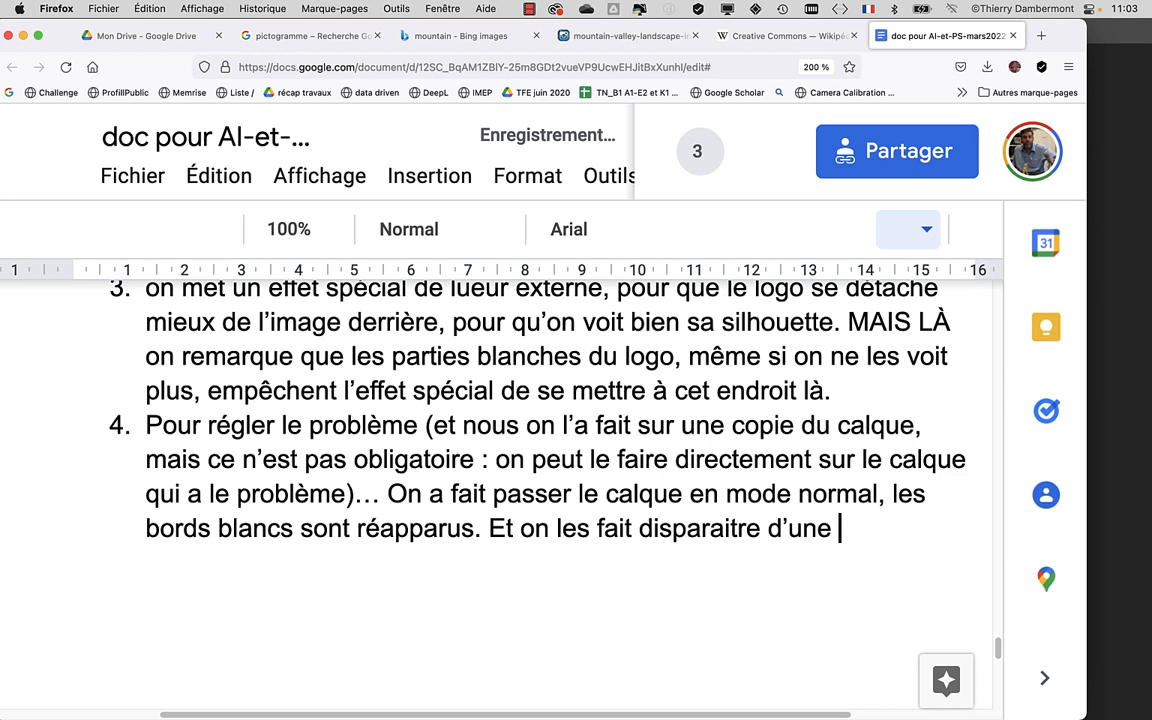
Step: Complete the unfinished sentence in item 4 so it ends “d’une autre manière qu’avec le mode “produit”…”, with “avec” spelled correctly
type("re qu")
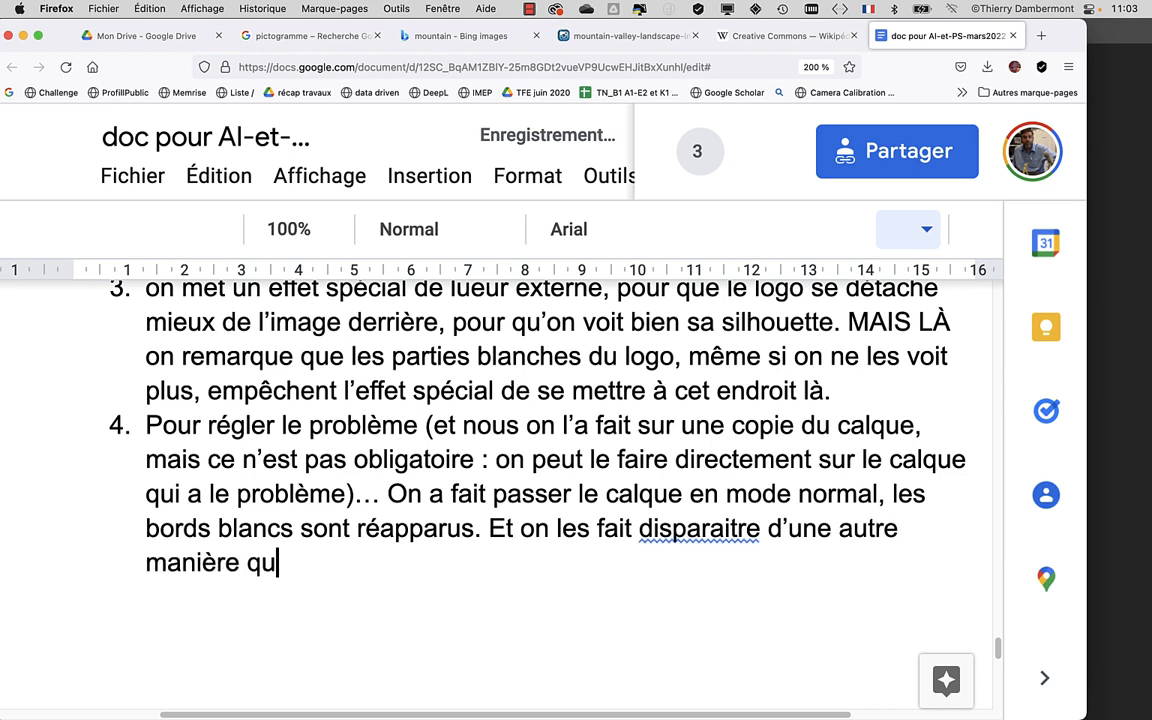
type("’avecd le mode ")
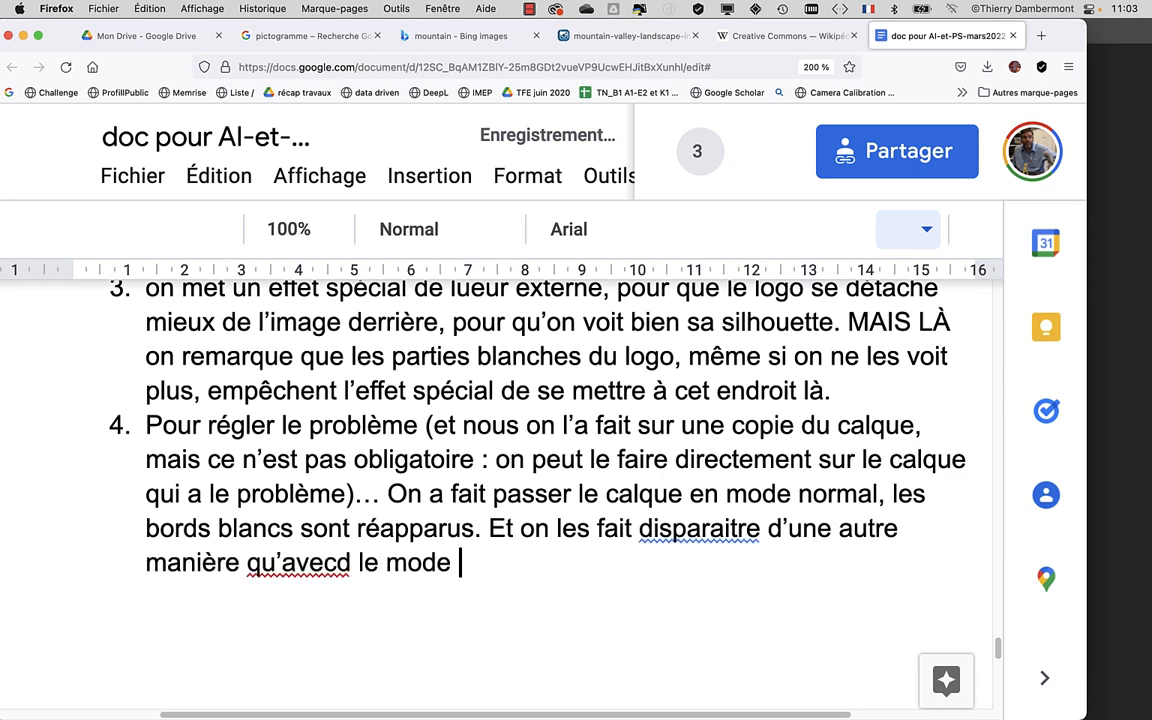
type("\"produit\"")
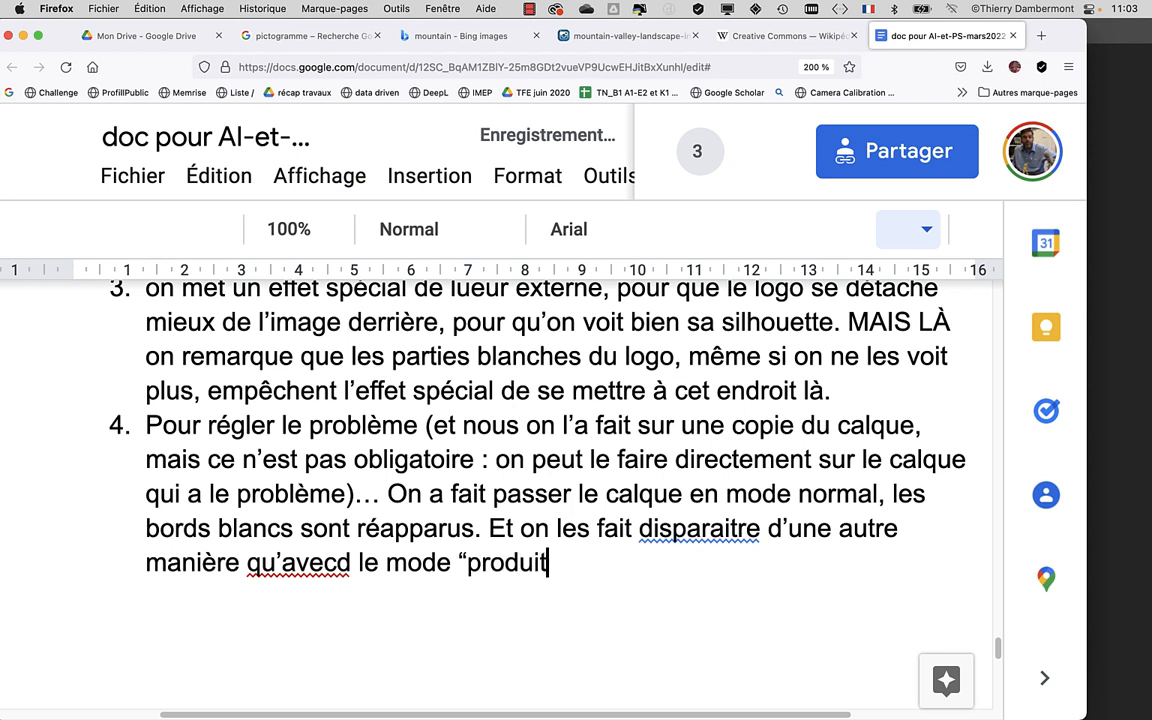
type("...")
left_click(350, 563)
key("BackSpace")
left_click(637, 564)
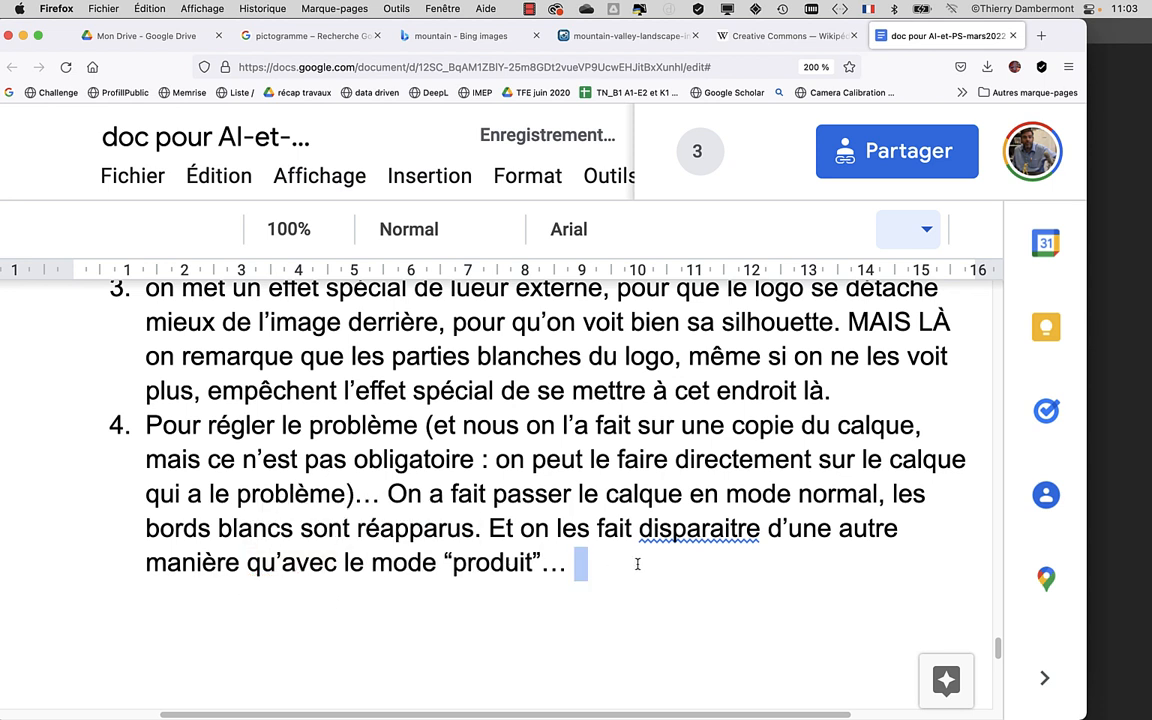
Step: Continue item 4 with “On a double-cliqué à droite du nom du calque, on a bougé l’indicateur “blanc” du dessus”
type("On a double-c")
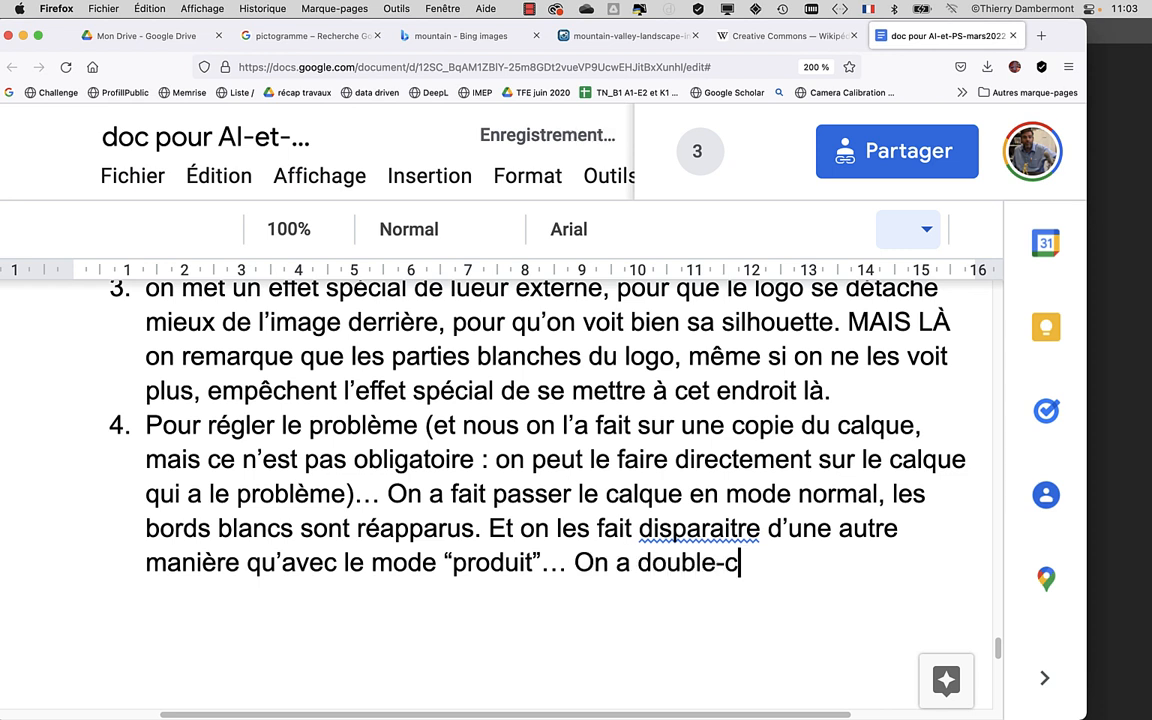
type("liqué à droite d")
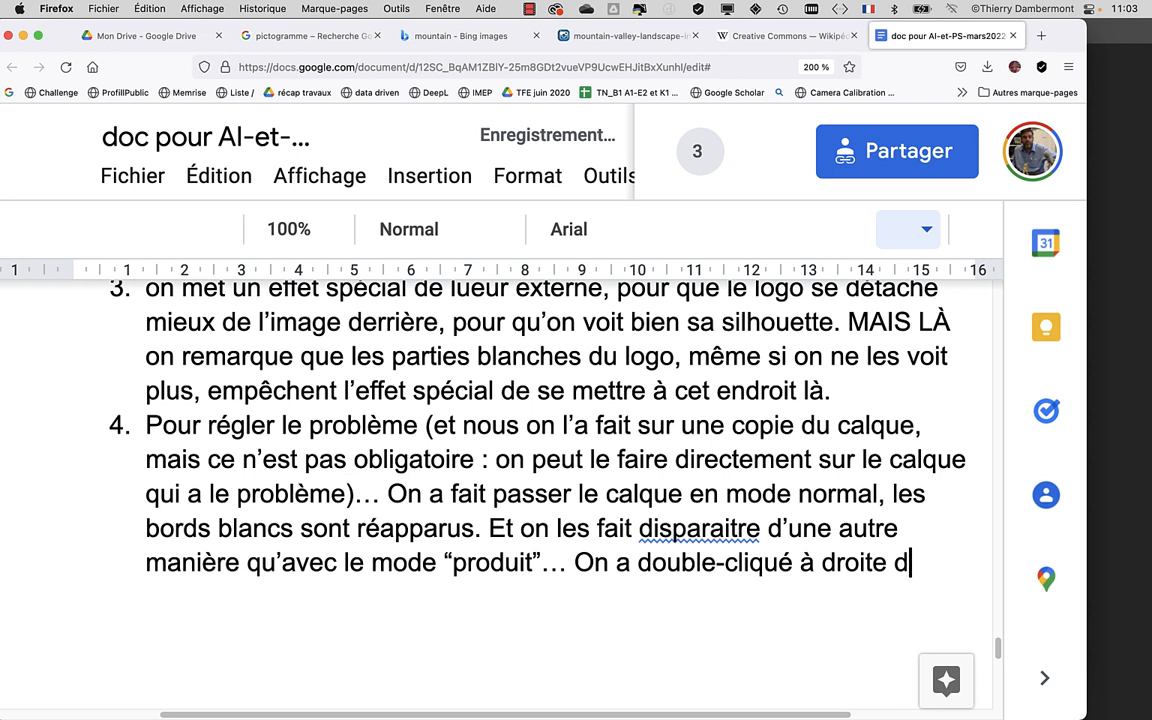
type("u nom du calque")
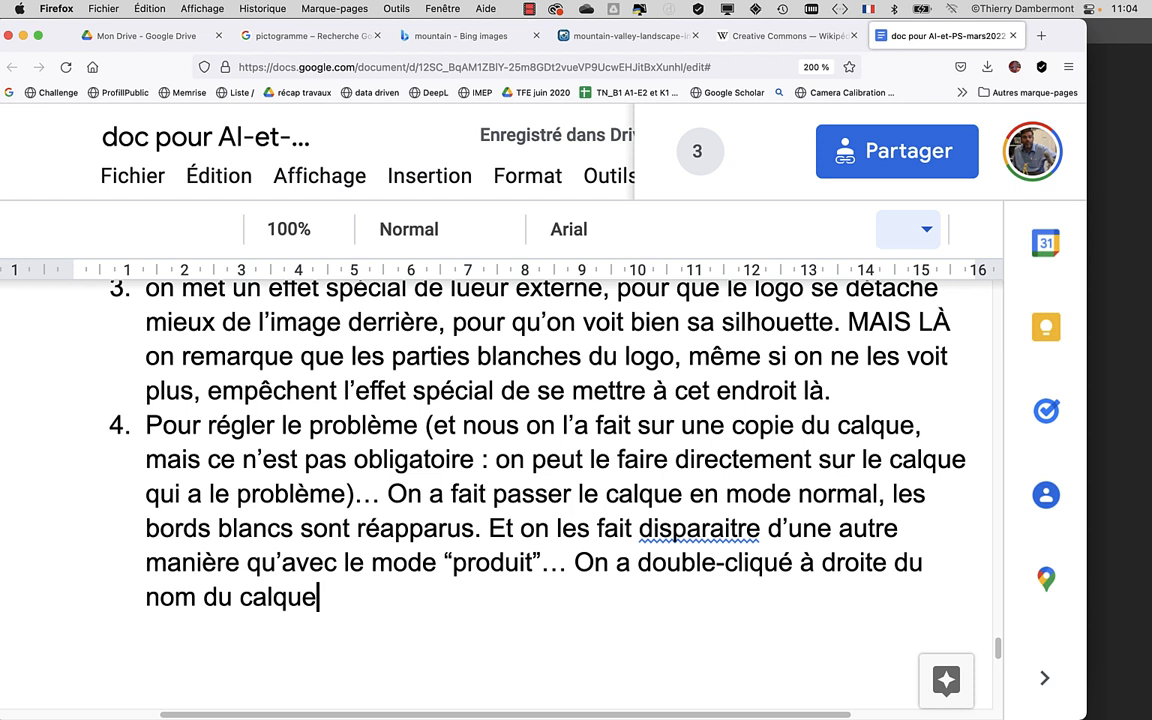
type(", on a bou")
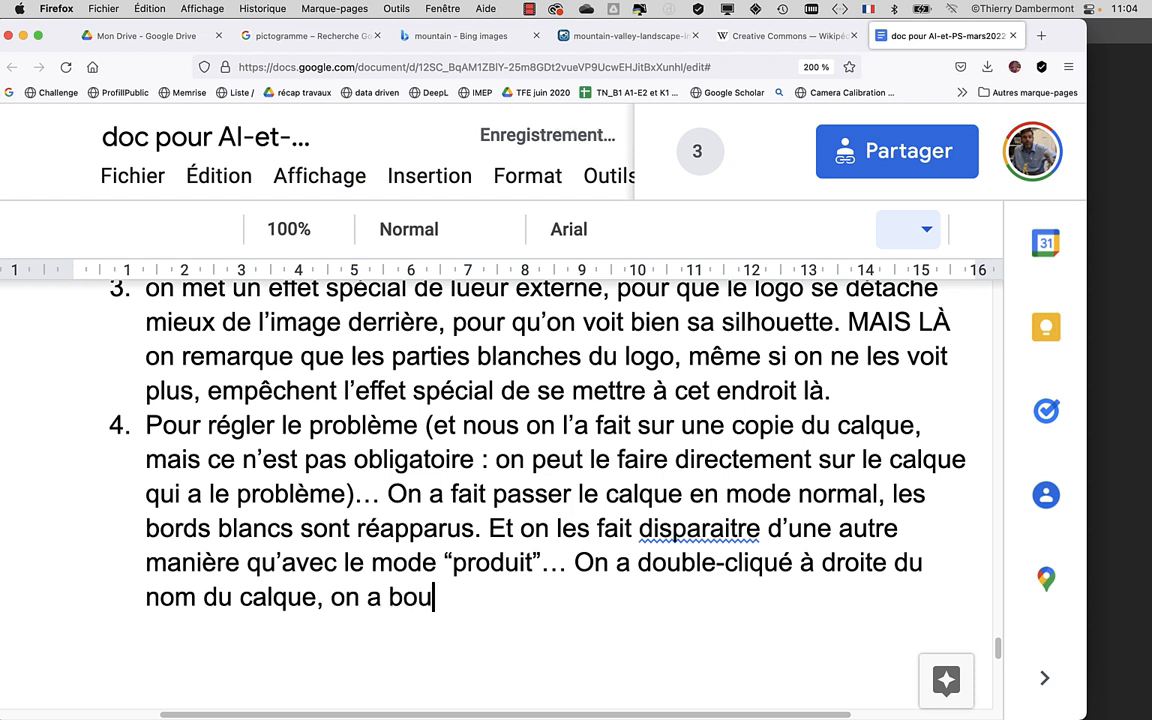
type("gé l’indic")
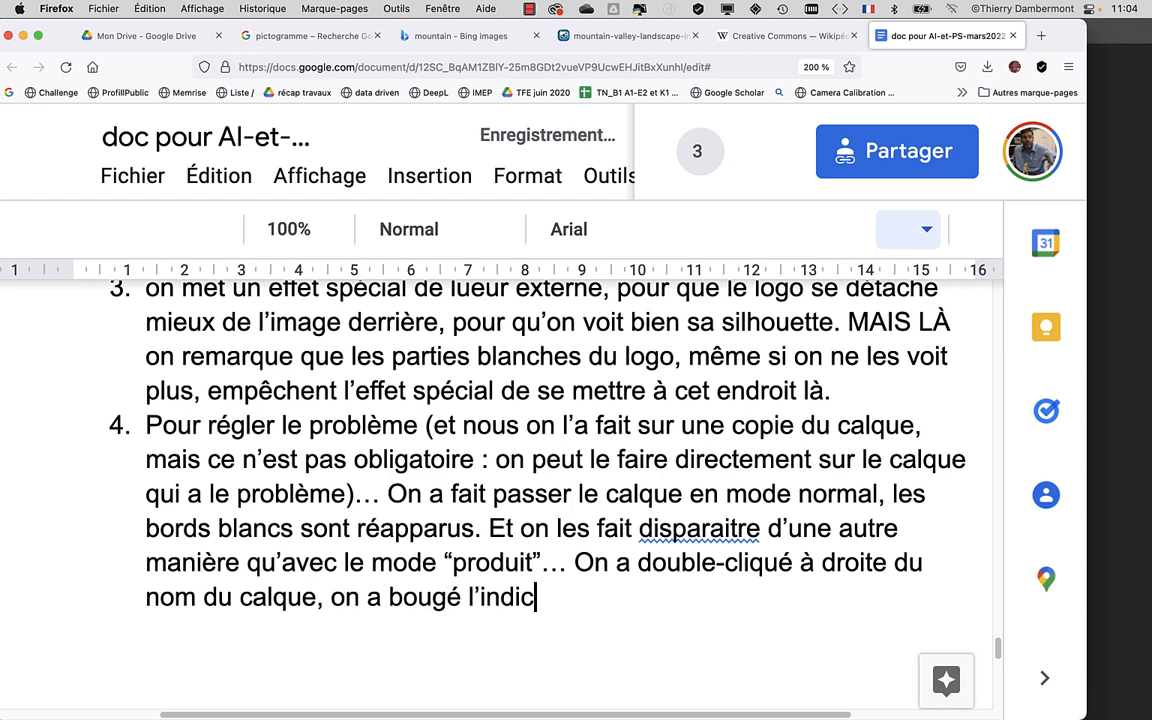
type("ateur “blanc")
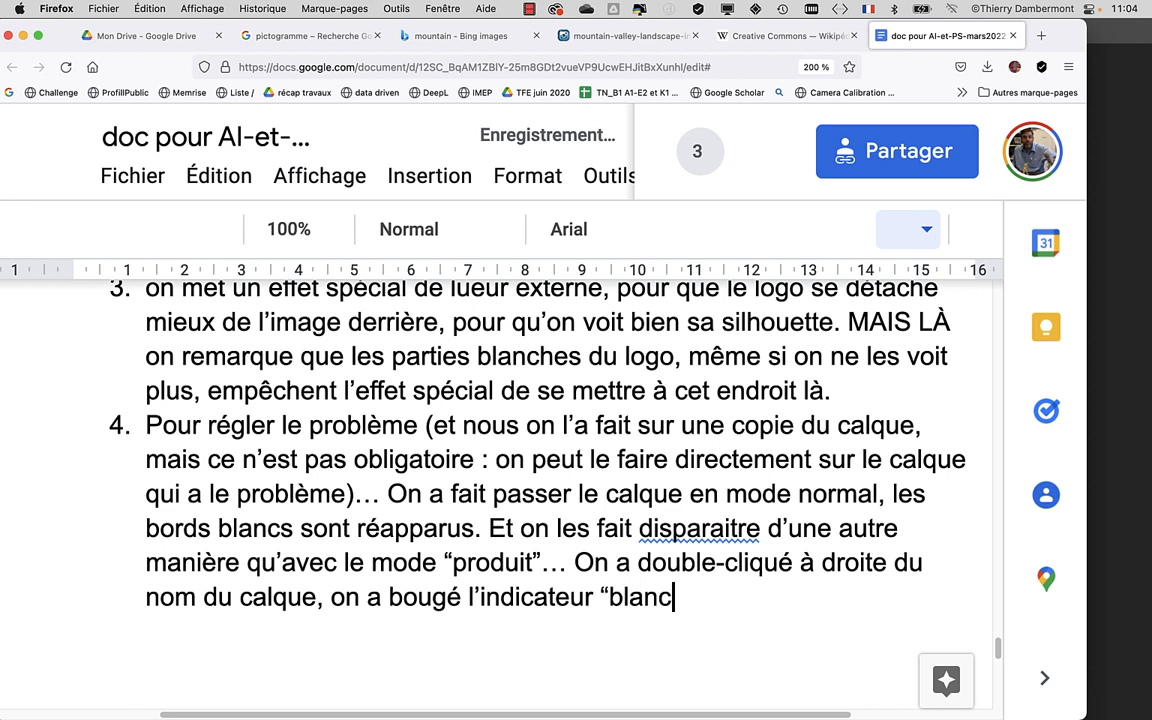
type("” du dessus")
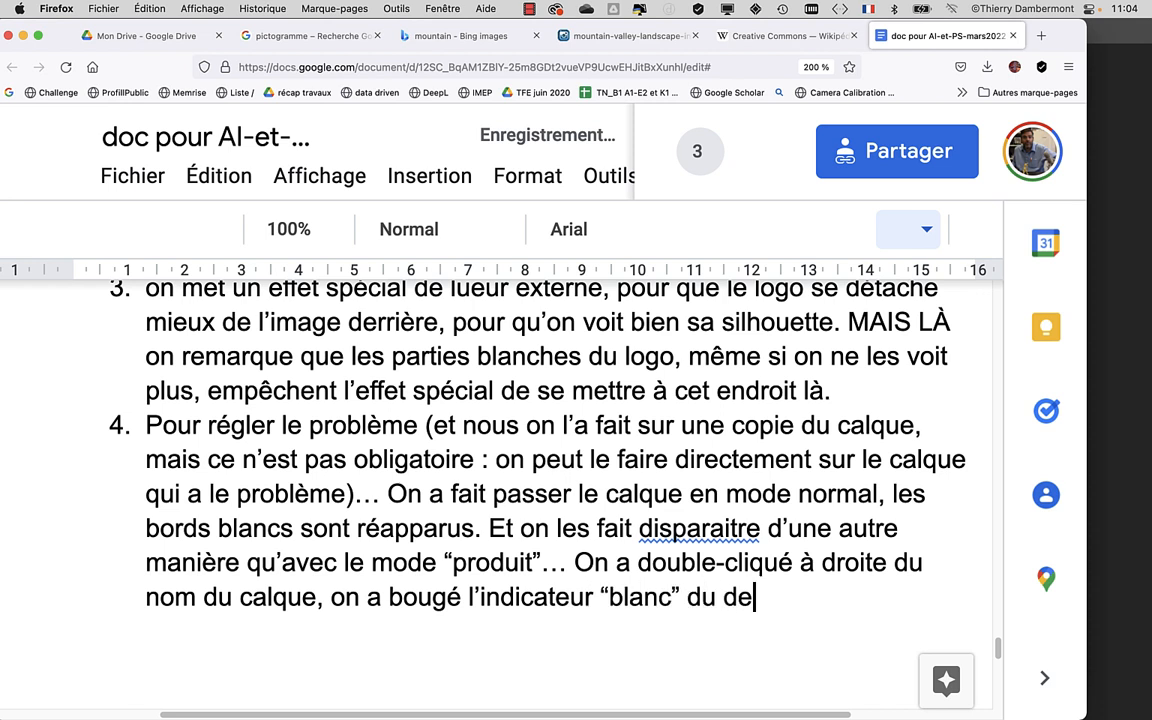
Step: Insert the parenthetical “(on arrive dans les “options de fusion”)” after “nom du calque” in item 4
left_click(317, 600)
type("(on")
type(" arrive dans les ")
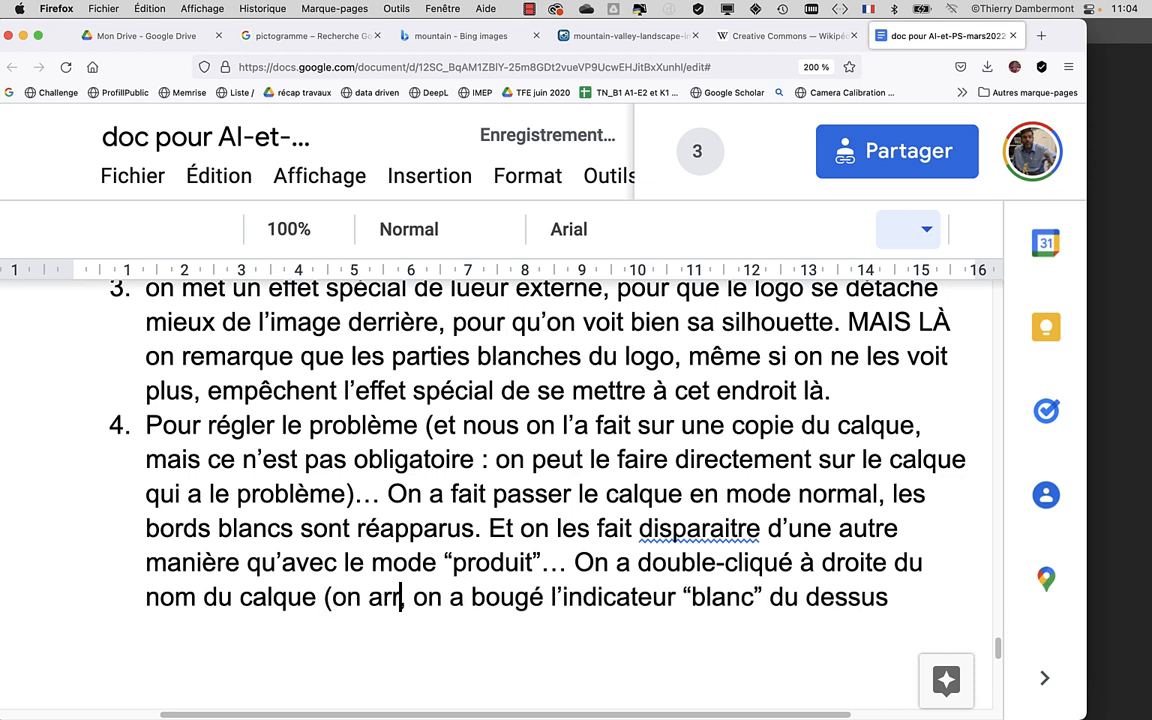
type("“options de fusi")
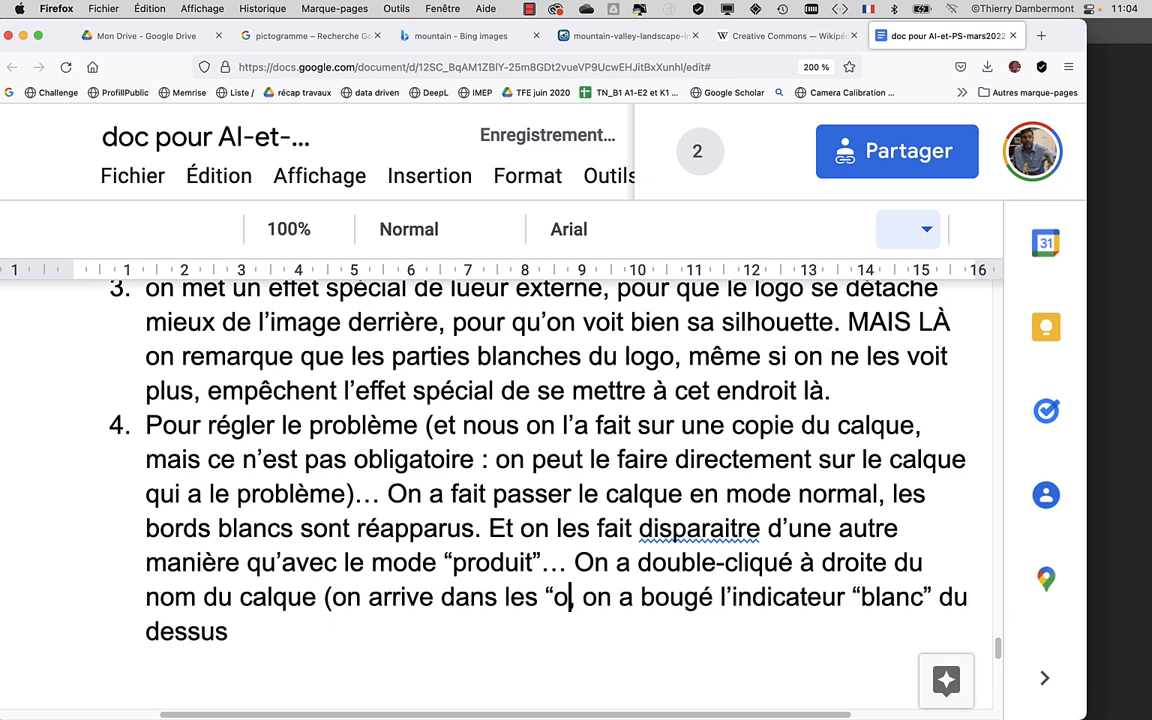
type("on”")
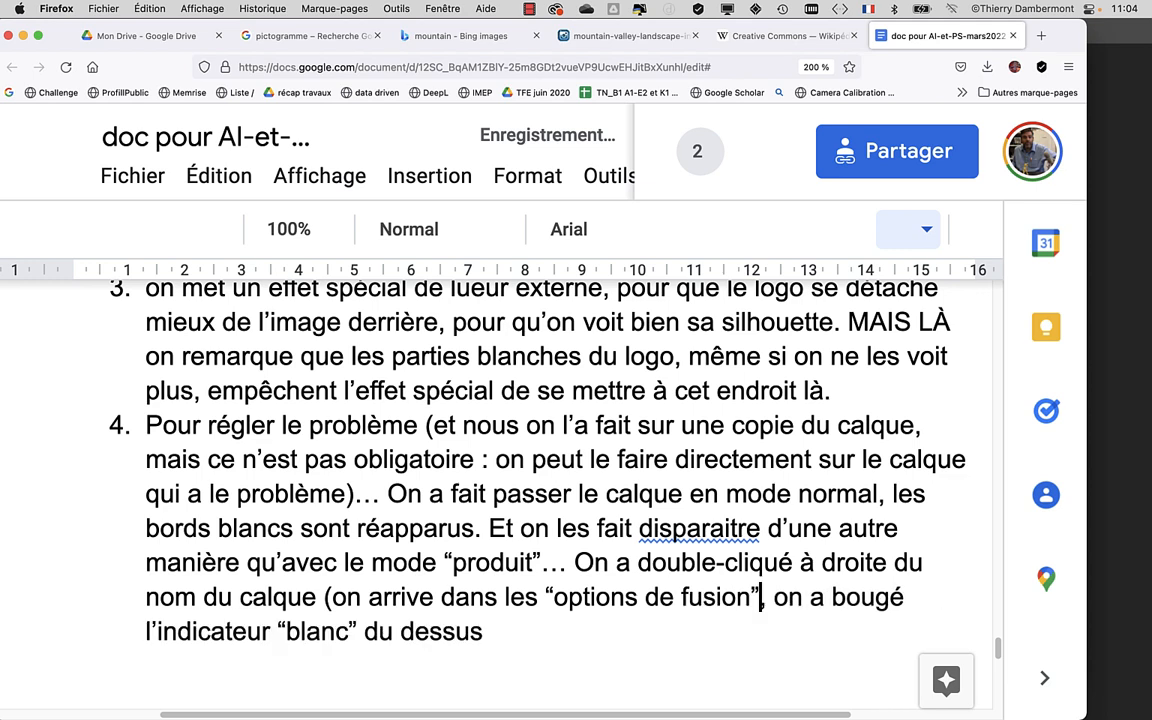
type(")")
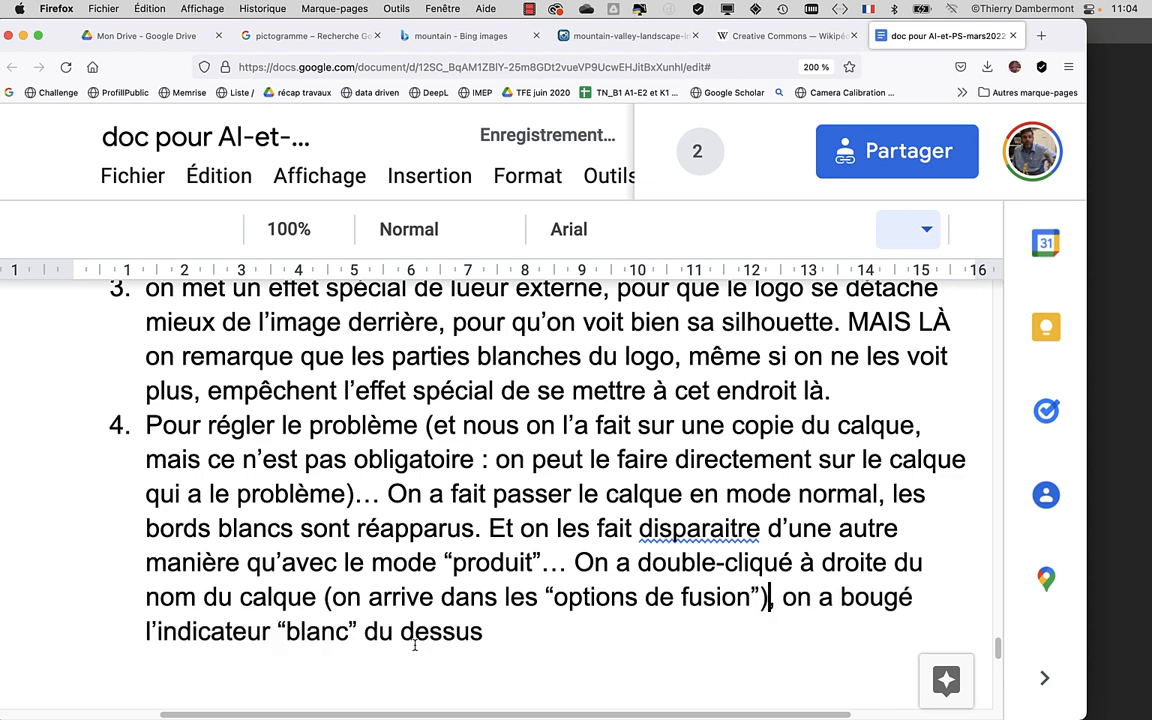
Step: Extend the end of item 4, after “du dessus”, with “vers la gauche jusqu’à ce que le blanc ne soit plus visible”
left_click(487, 632)
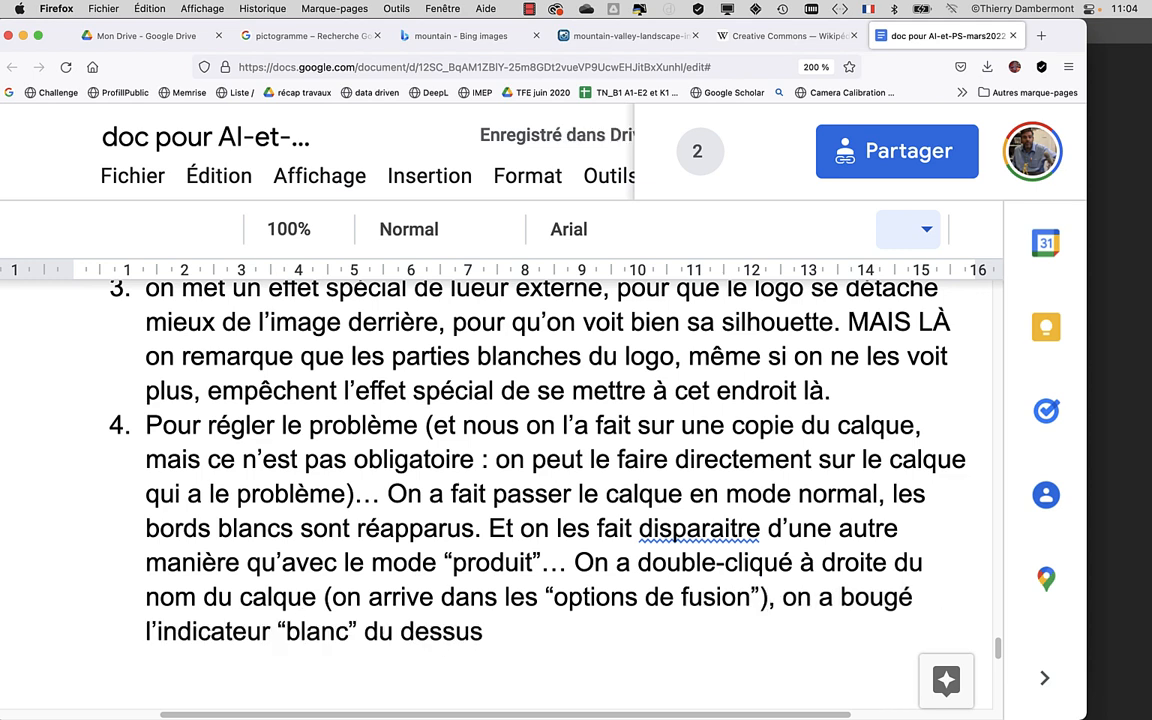
type("vers la gauche")
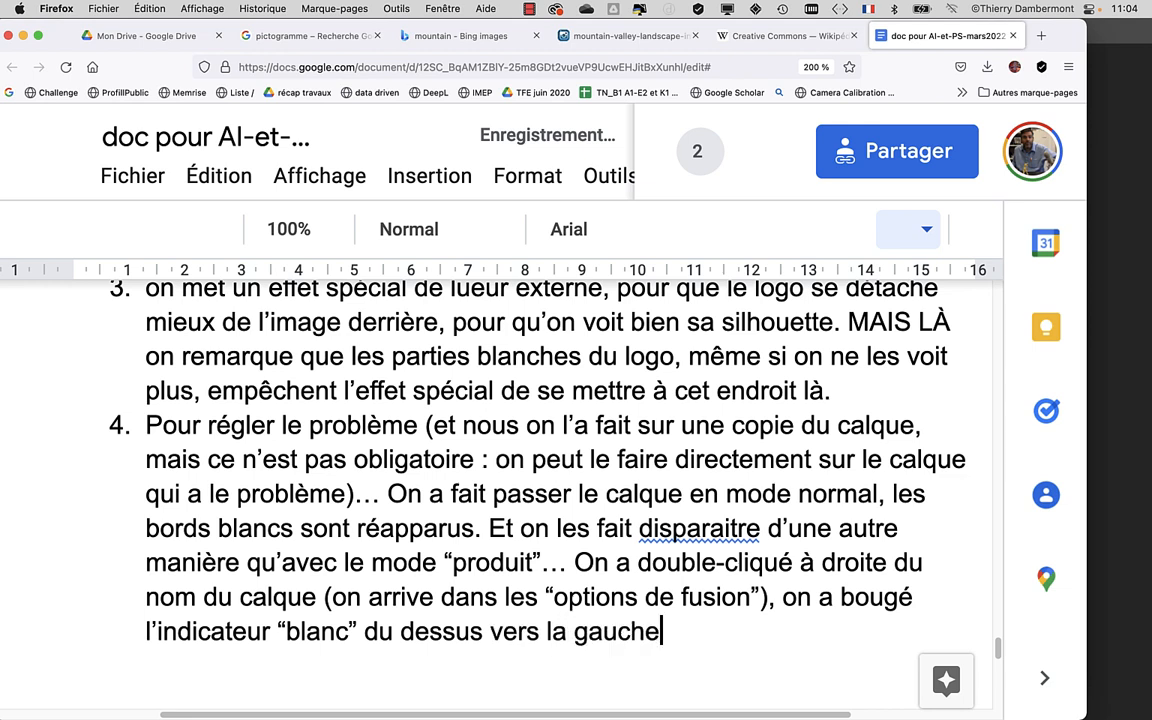
type(" jusqu'à ")
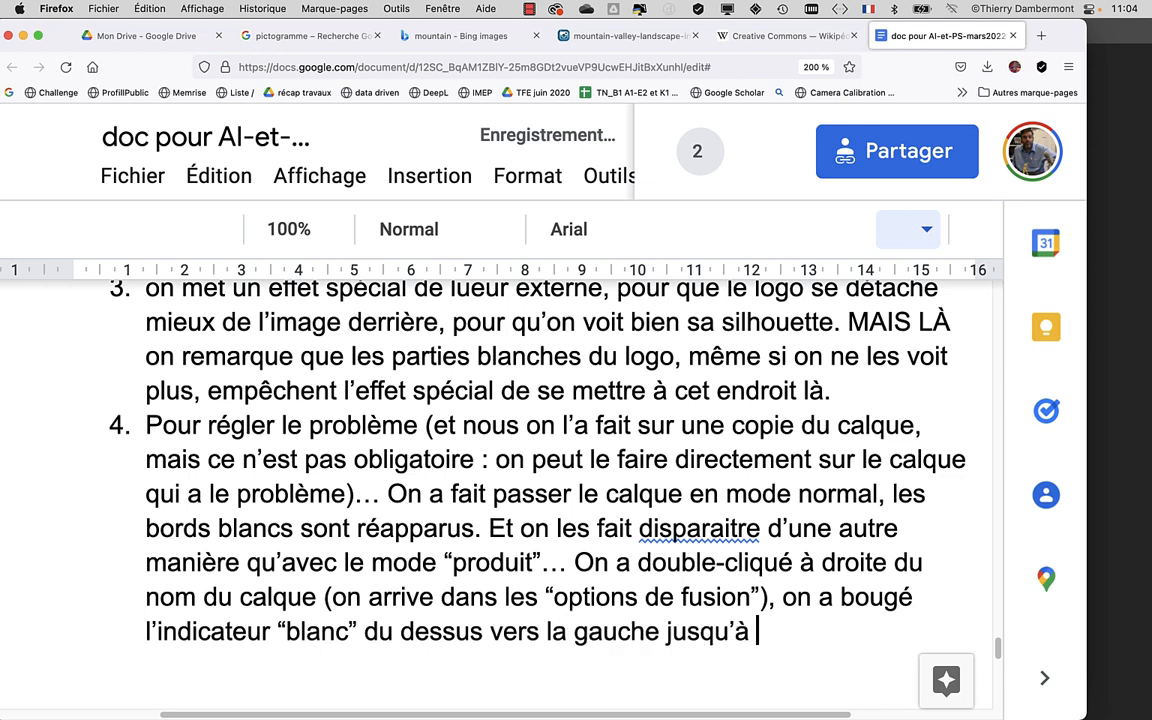
type("ce que le blanc ne ")
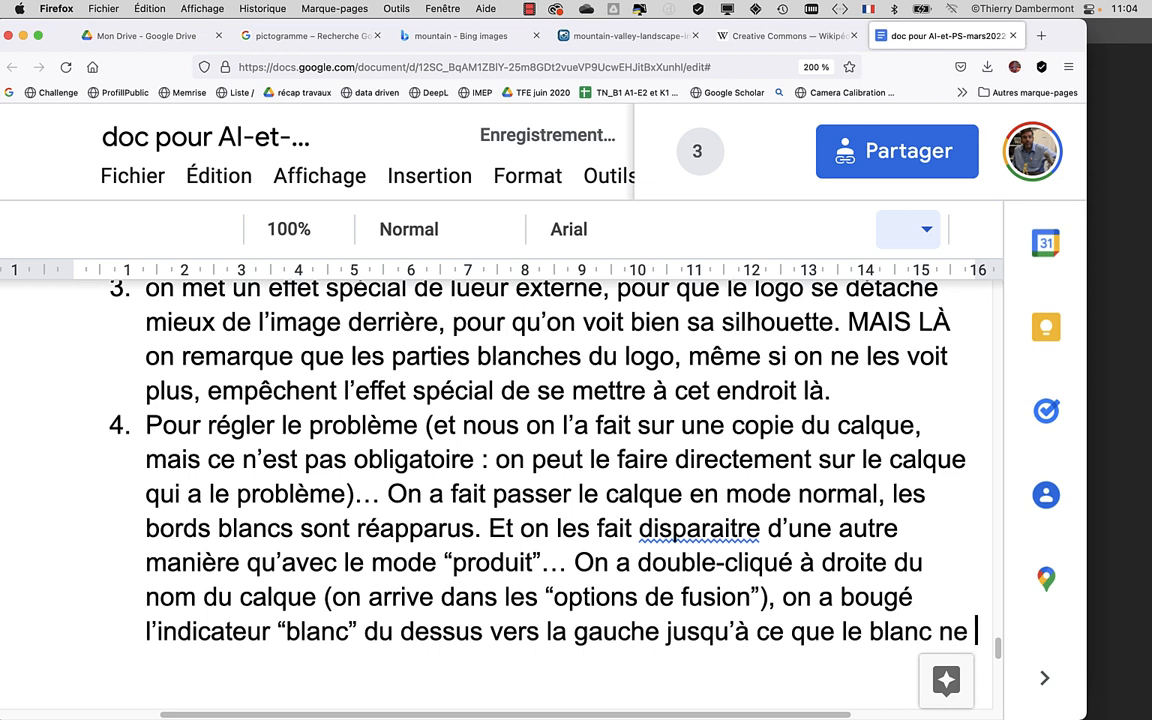
type("soit plus visible")
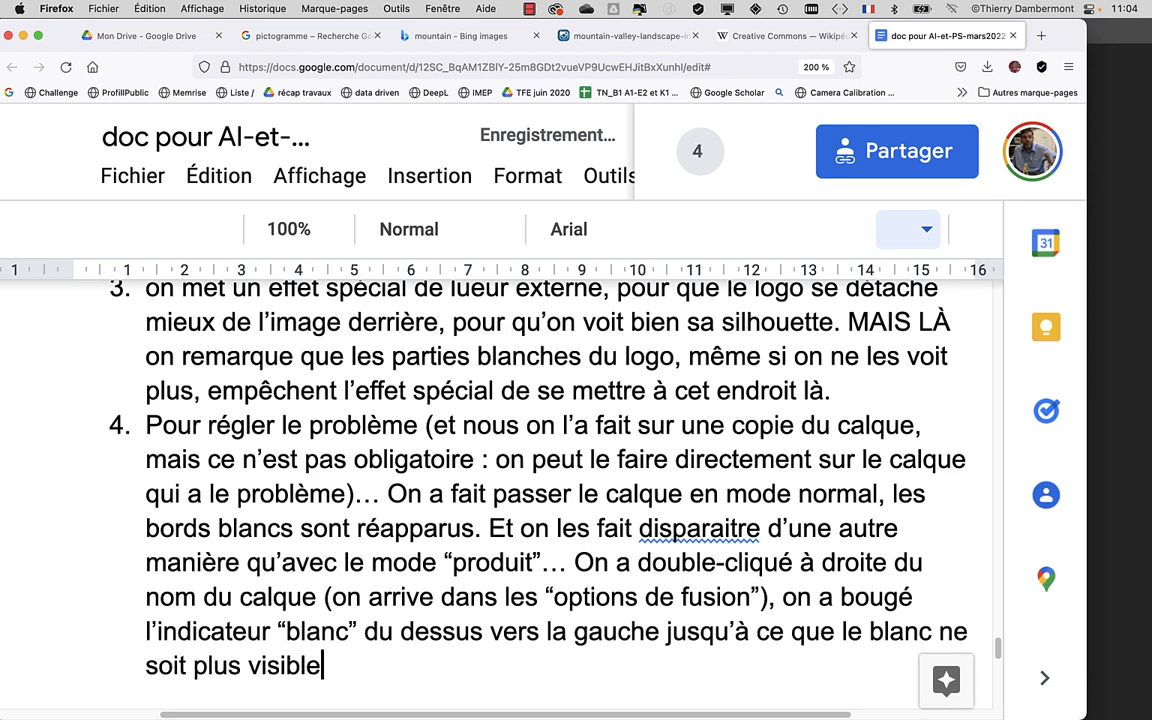
Step: End that sentence with a period and add “On a créé un calque vide par-dessus le calque qui contient le logo.”
type(". On a ")
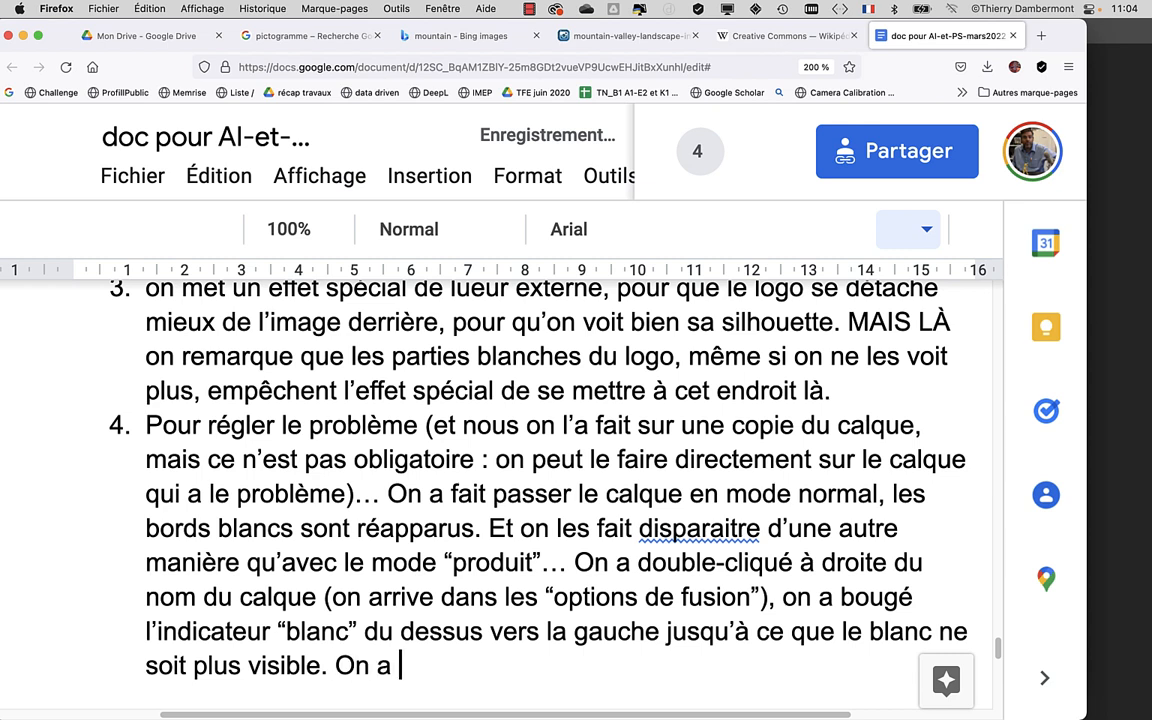
type("créé un")
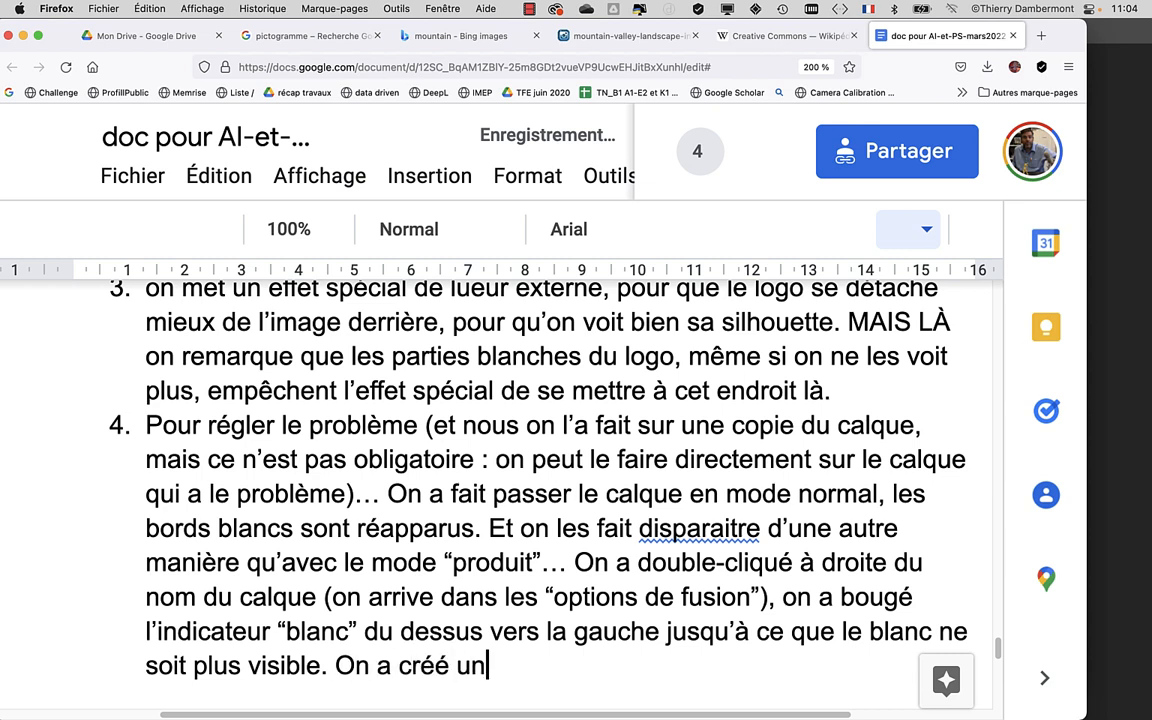
type(" calque v")
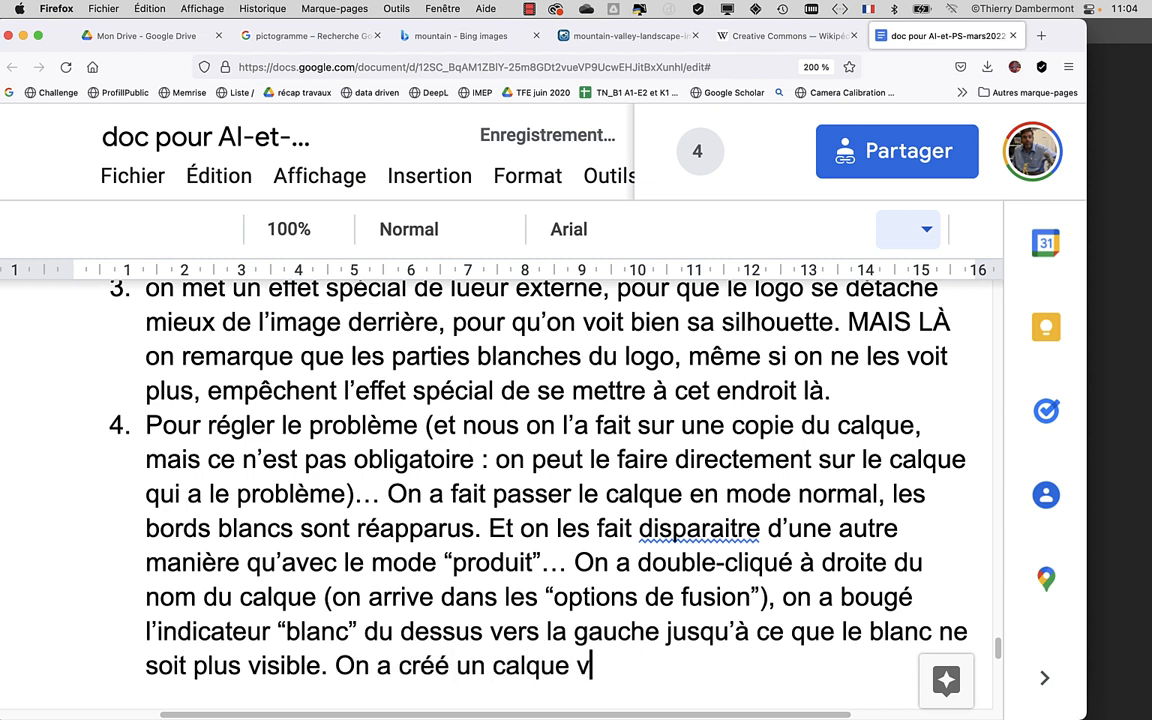
type("ide par-dessus")
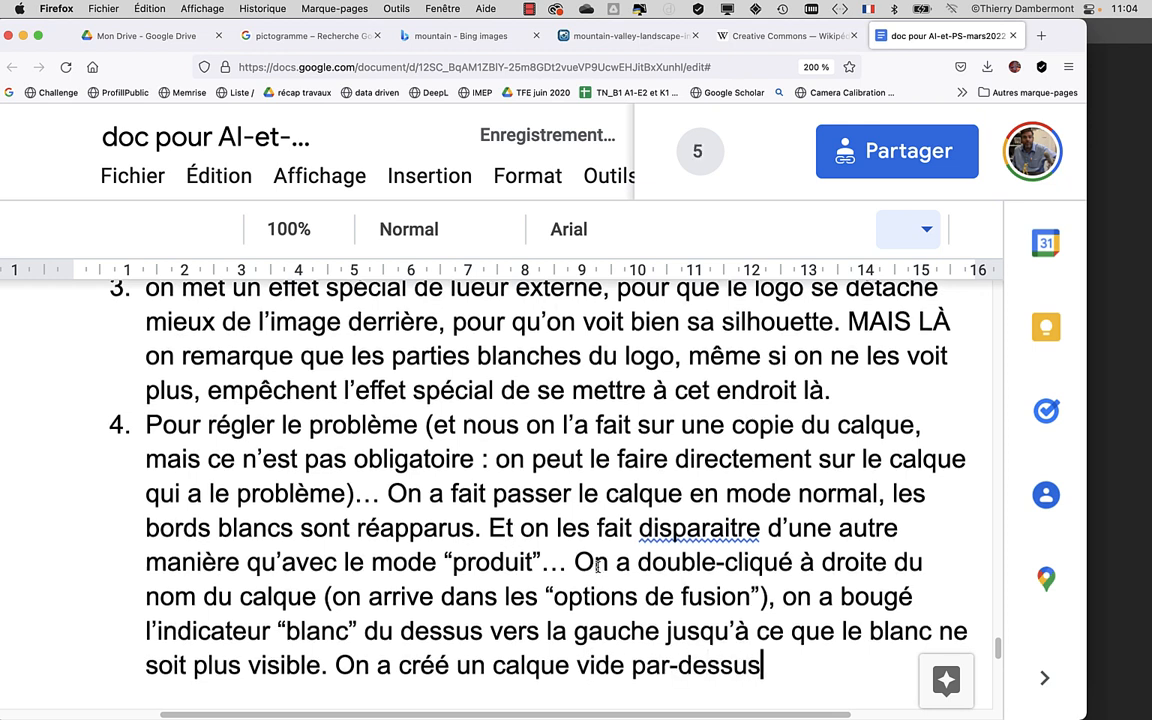
scroll(511, 545, "down", 4)
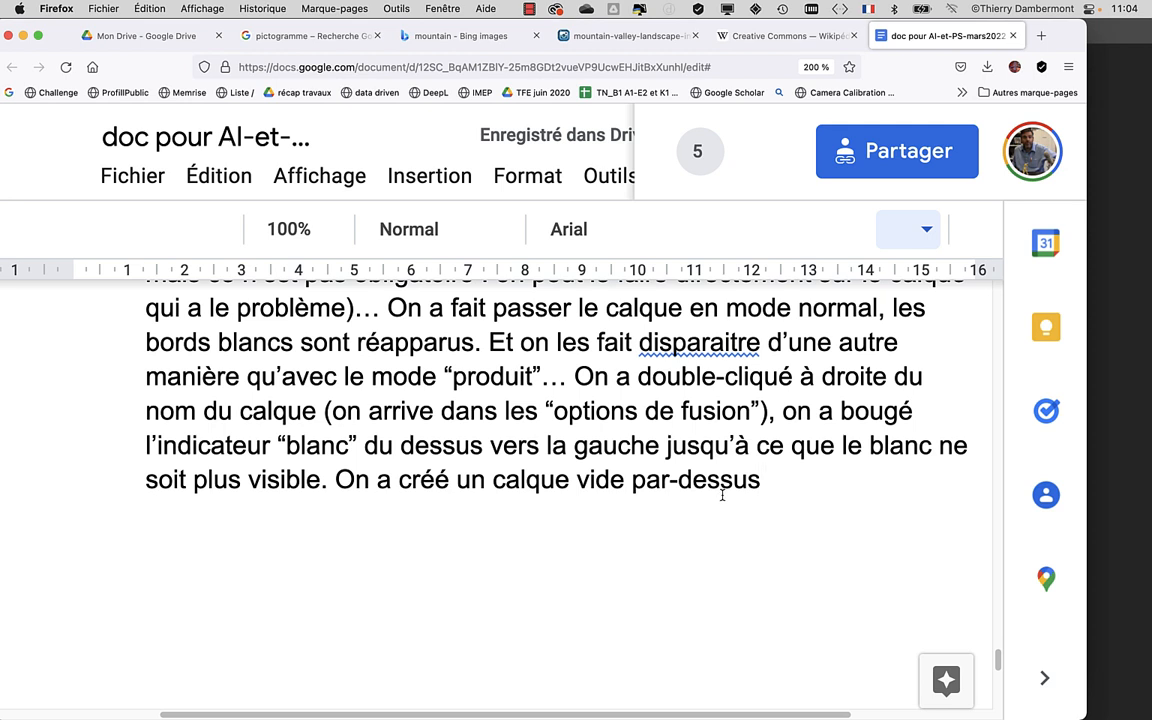
type("le cal")
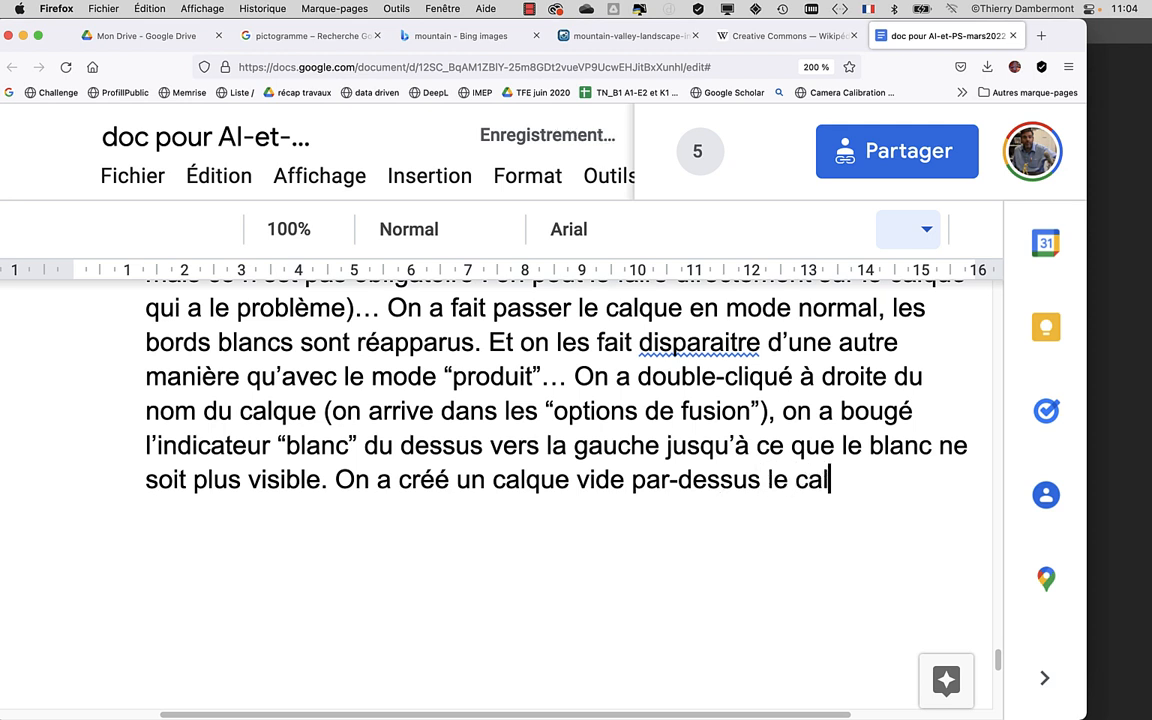
type("que qui contient le logo")
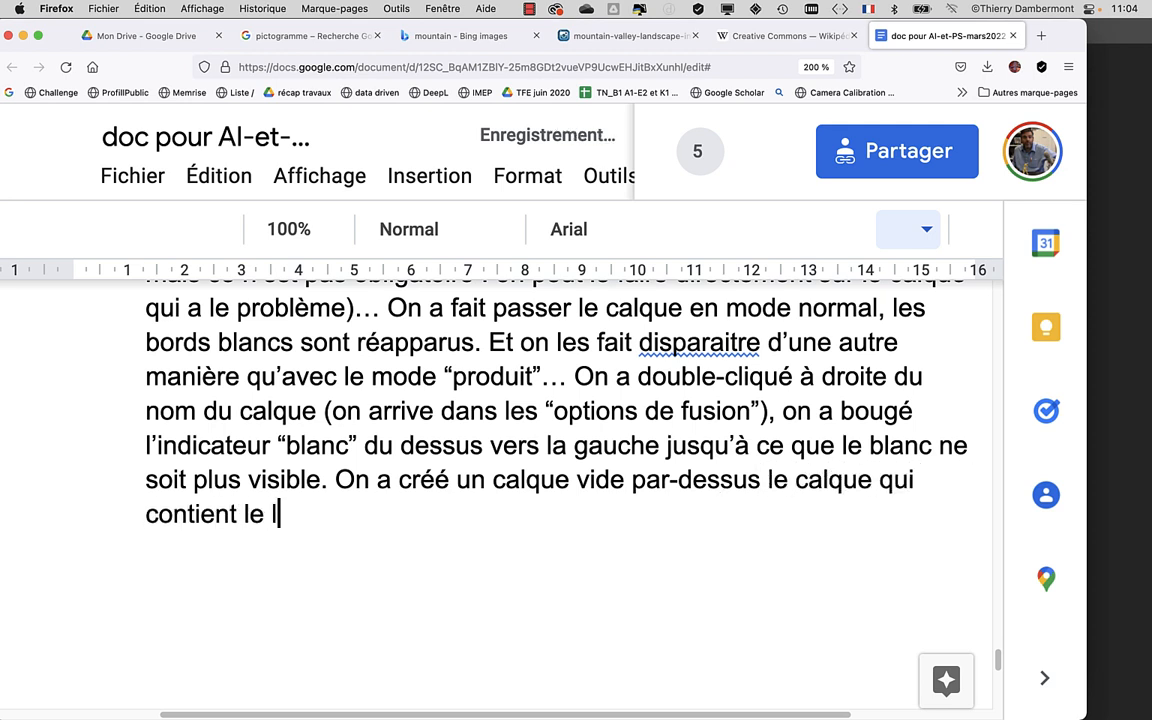
type(". ")
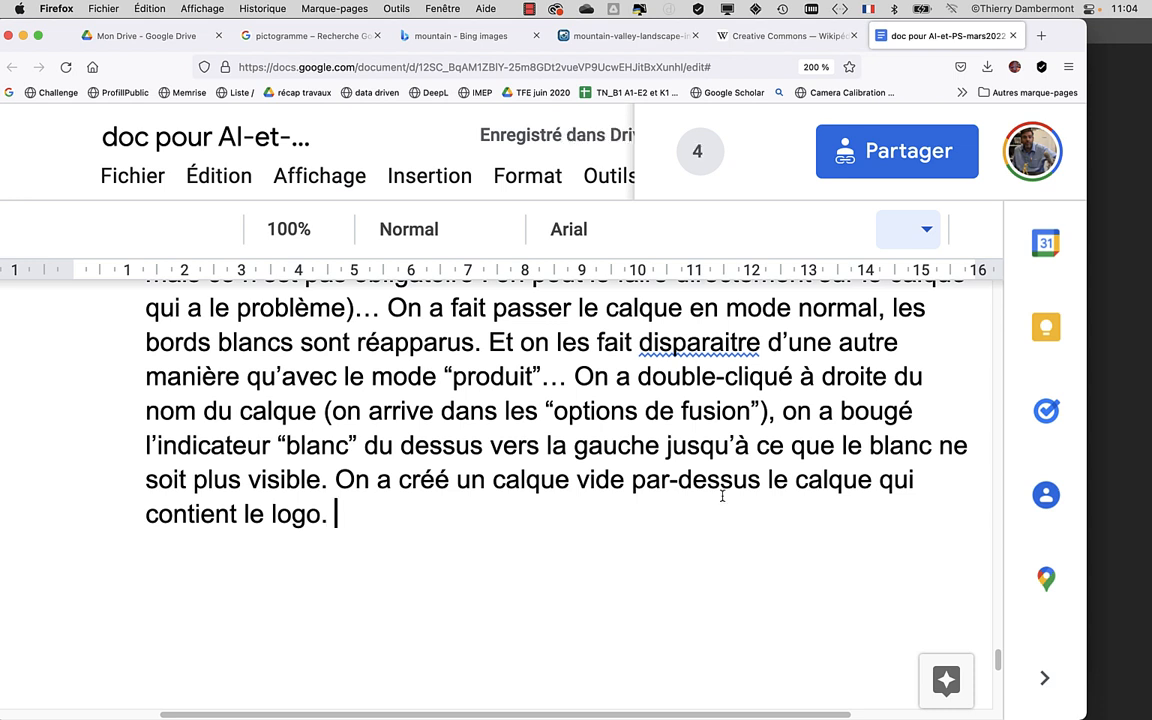
Step: Add “On a pixéllisé le calque qui contient le logo” at the end of item 4
type("On a picc")
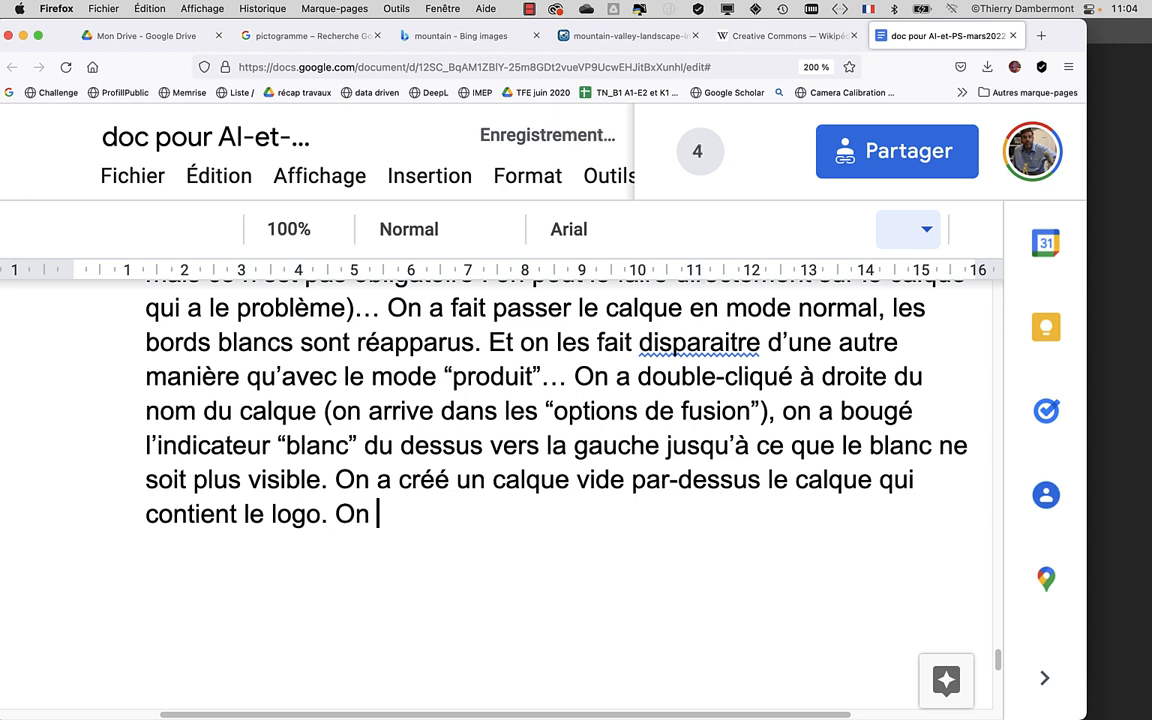
key("BackSpace")
key("BackSpace")
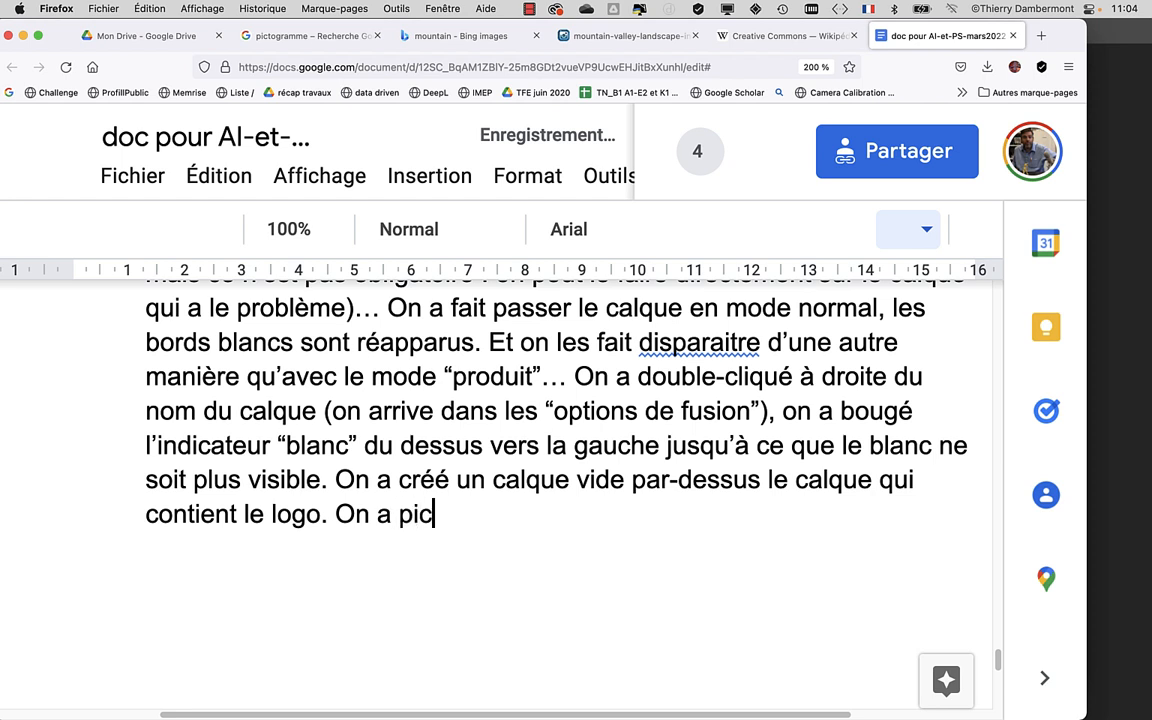
type("xéllisé")
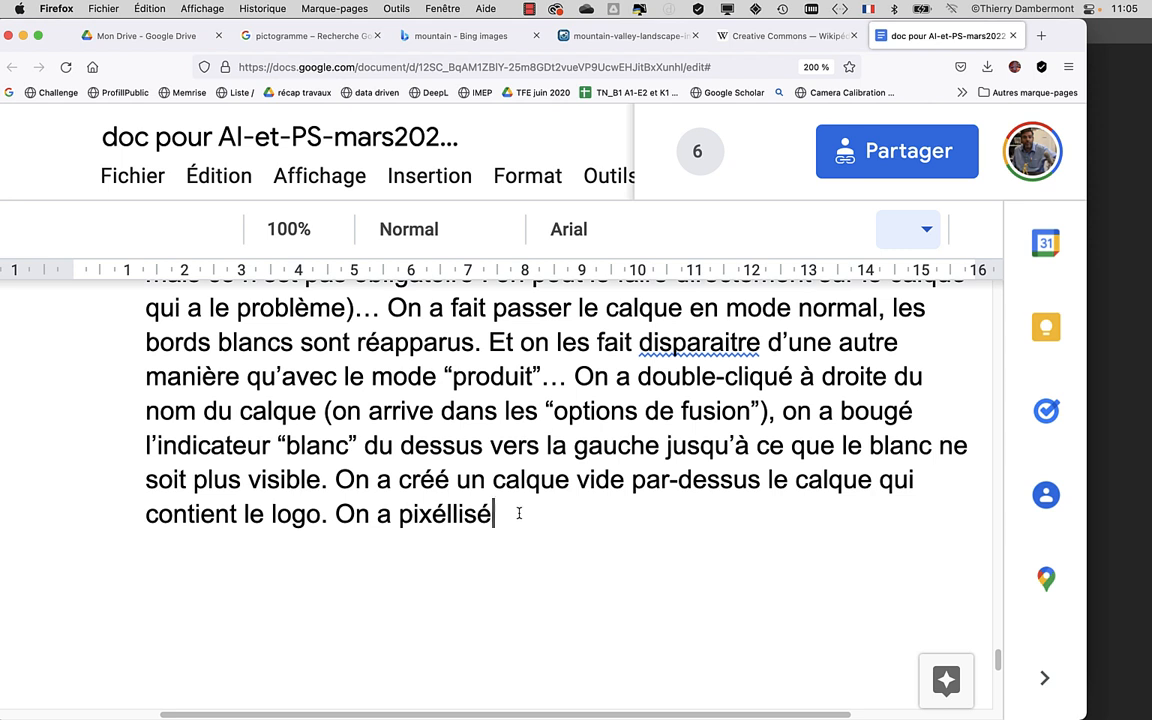
type(" le c")
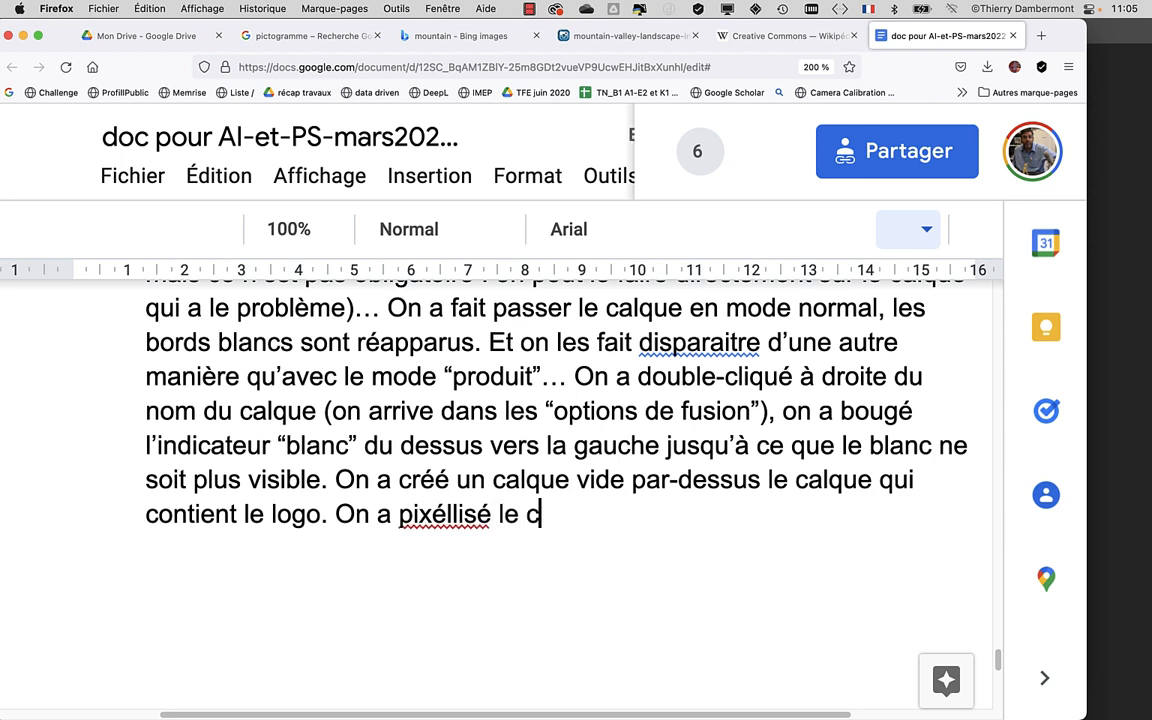
type("alque qui contien")
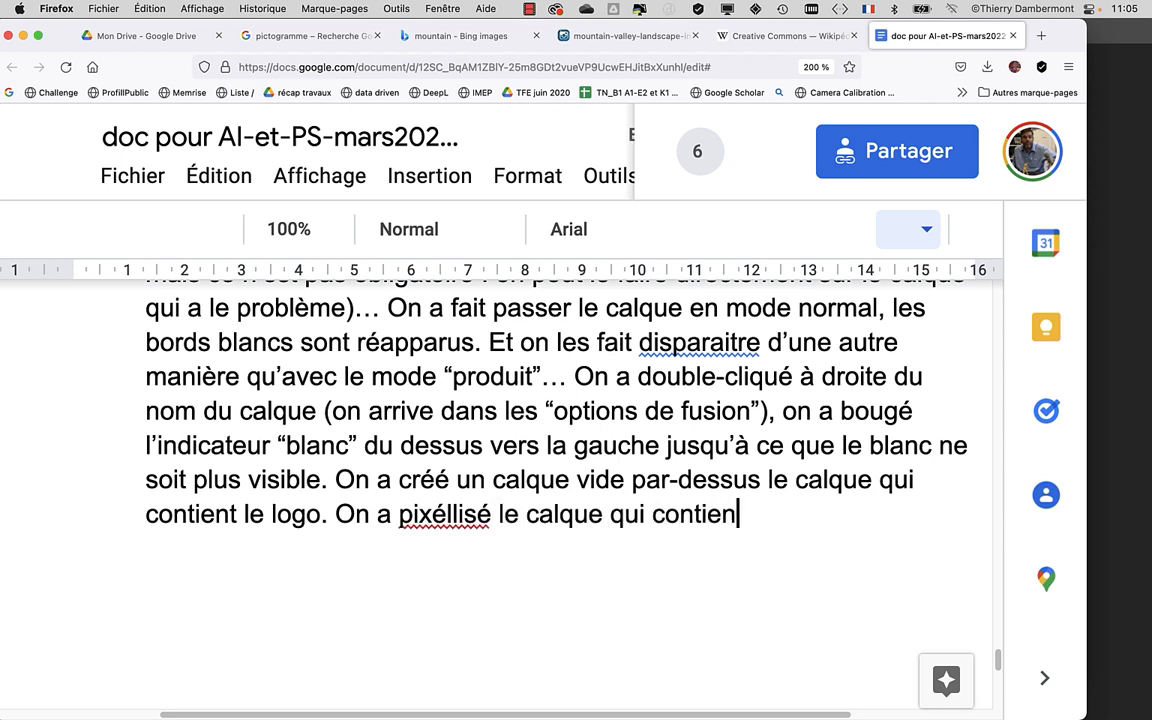
type("t le logo")
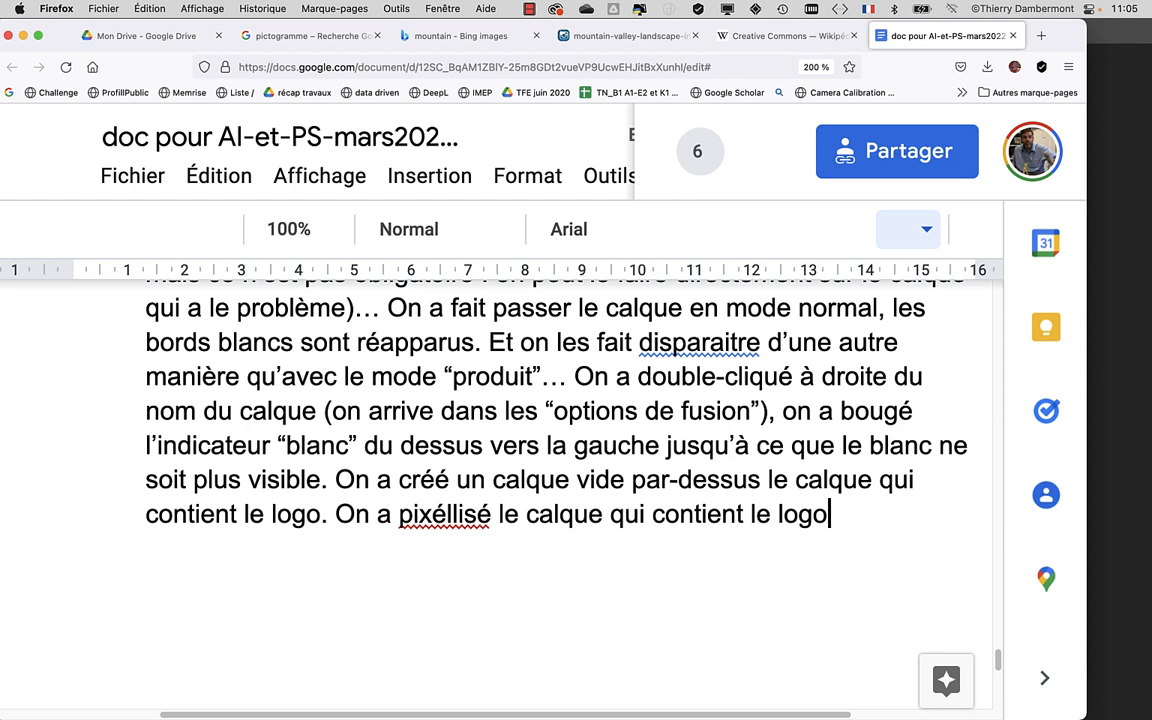
Step: Continue the last sentence of item 4 with “, on a activé le calque vide qui est au-dessus”
type(", on a act")
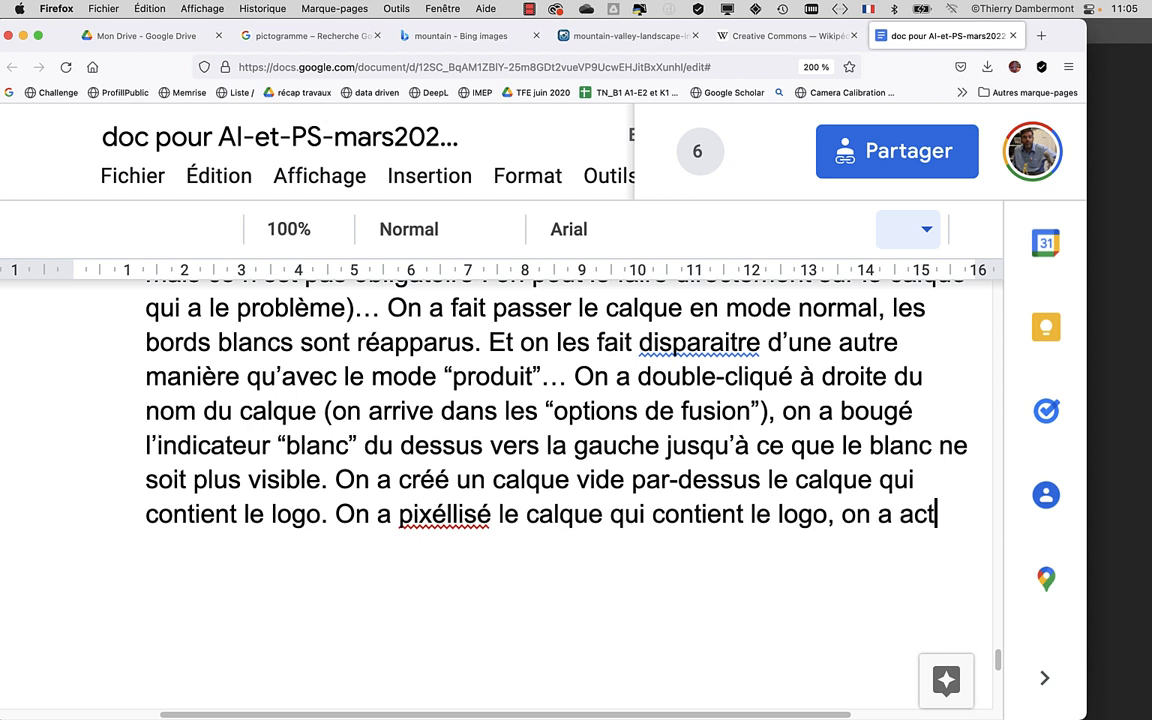
type("ivé le calque vid")
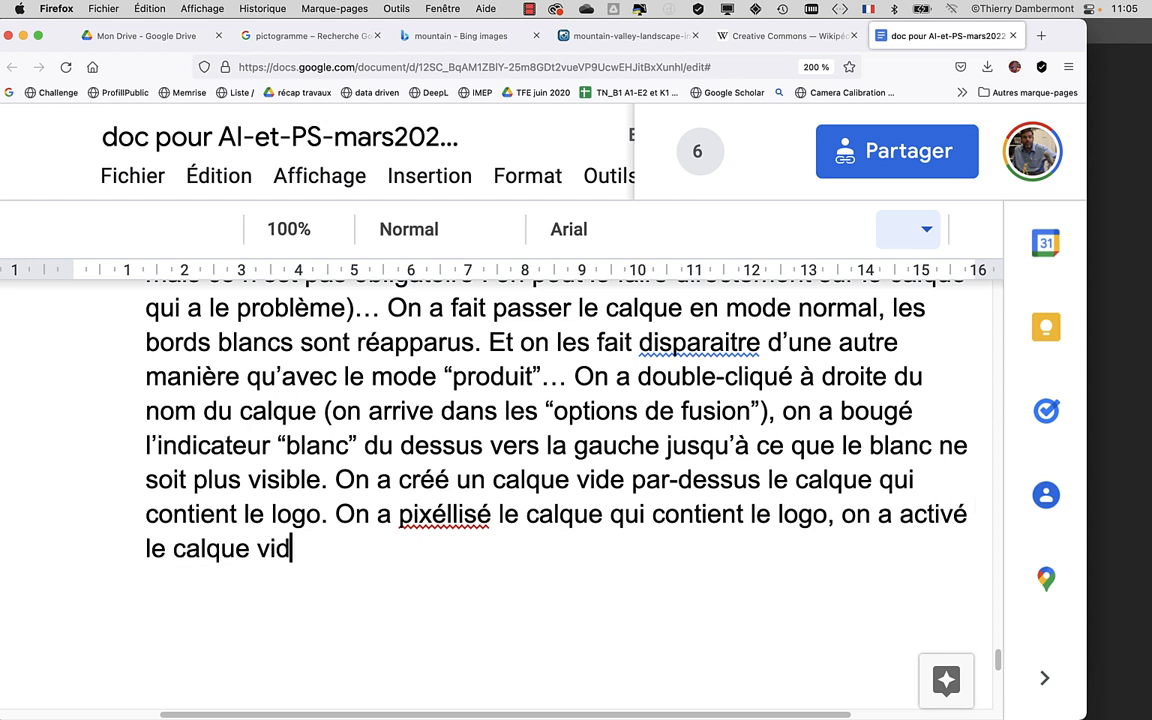
type("e qui est au")
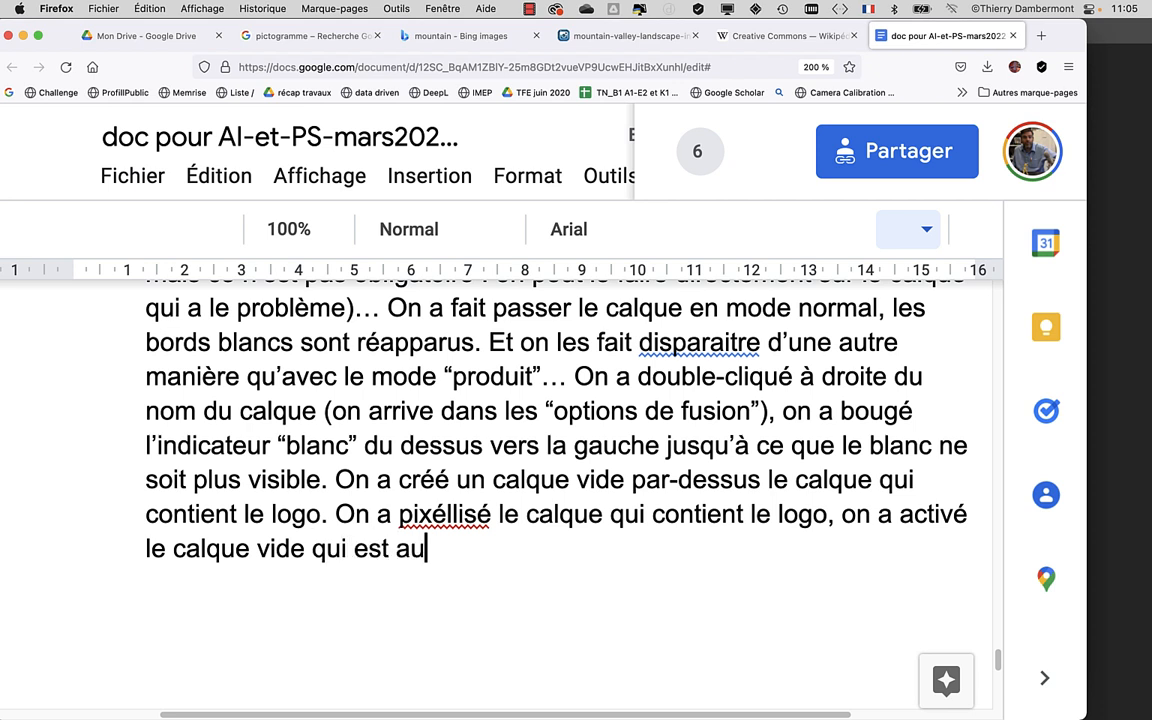
type("-dessus")
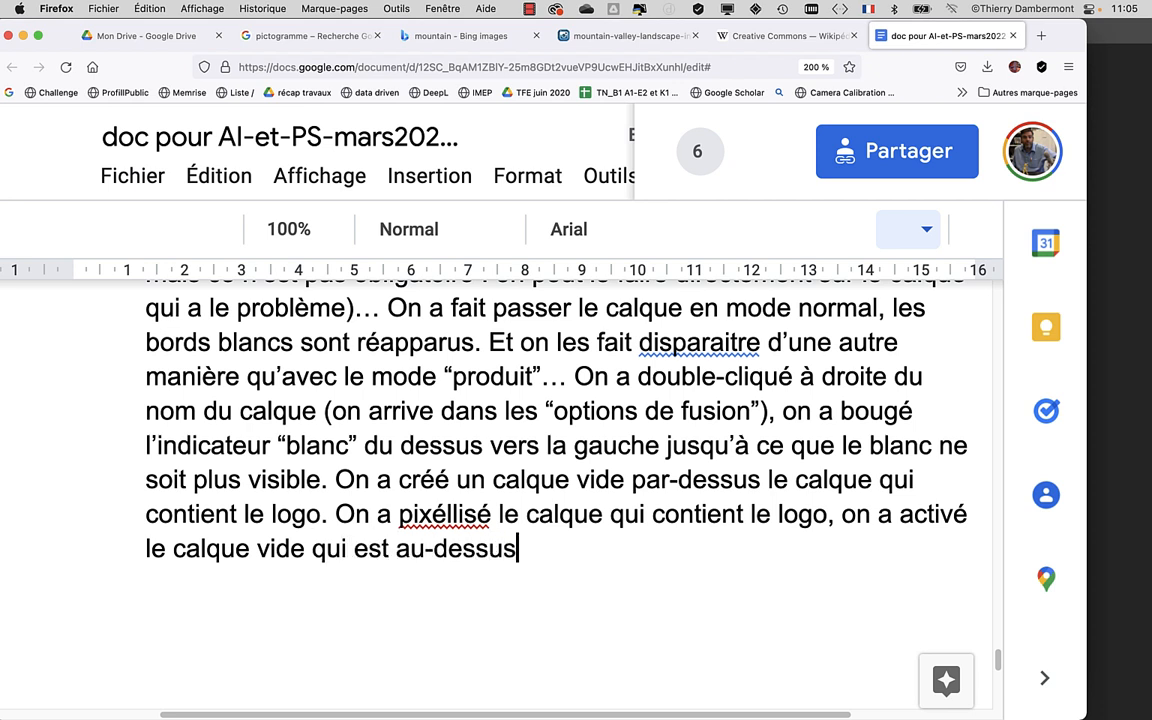
Step: Extend the sentence with “, et dans le menu calque qui est en haut de l’écran”
type(", et dans le me")
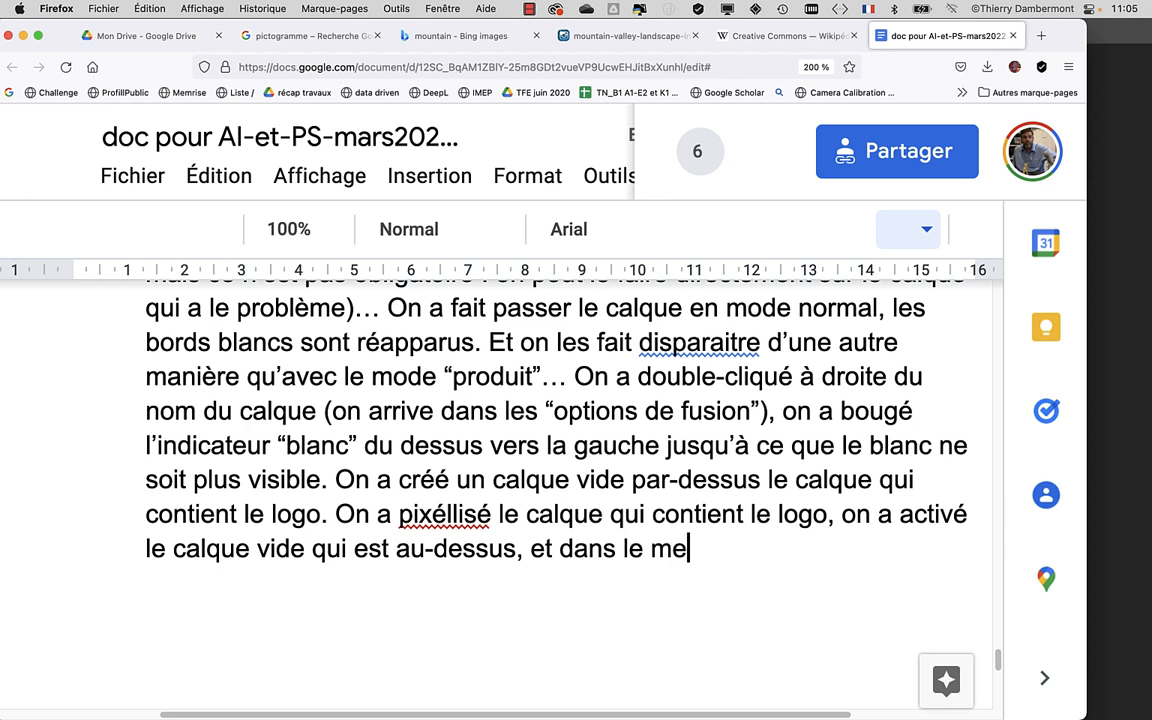
type("nu calque qui es")
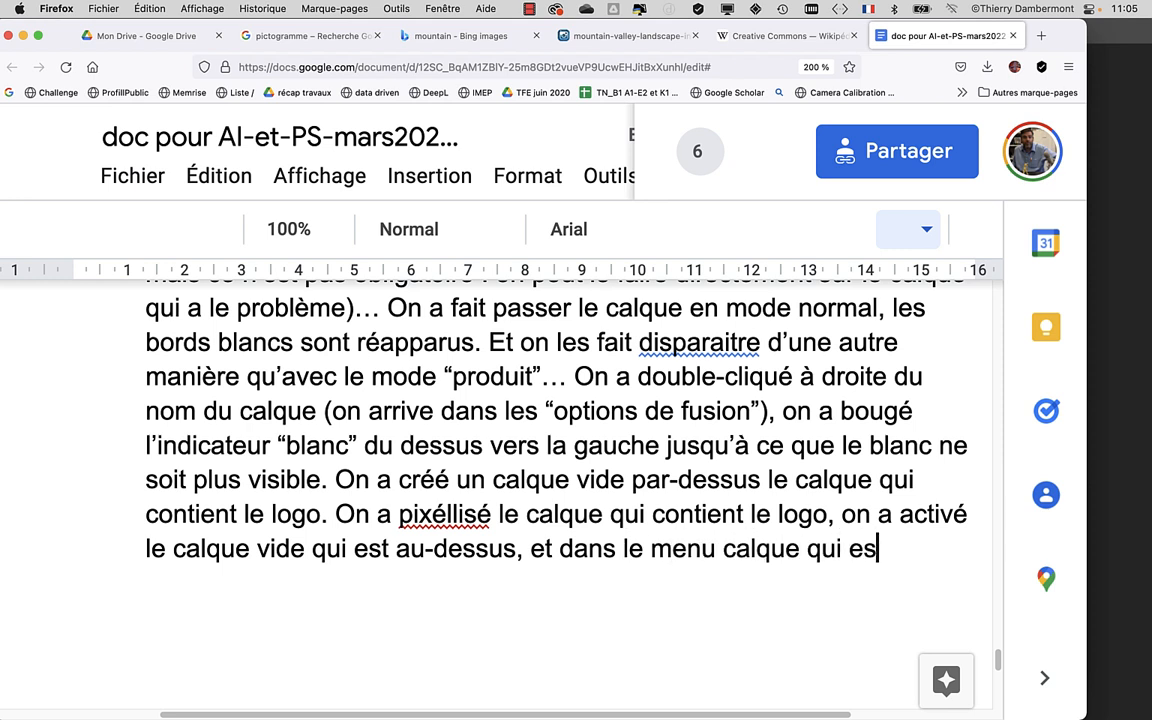
type("t en haut")
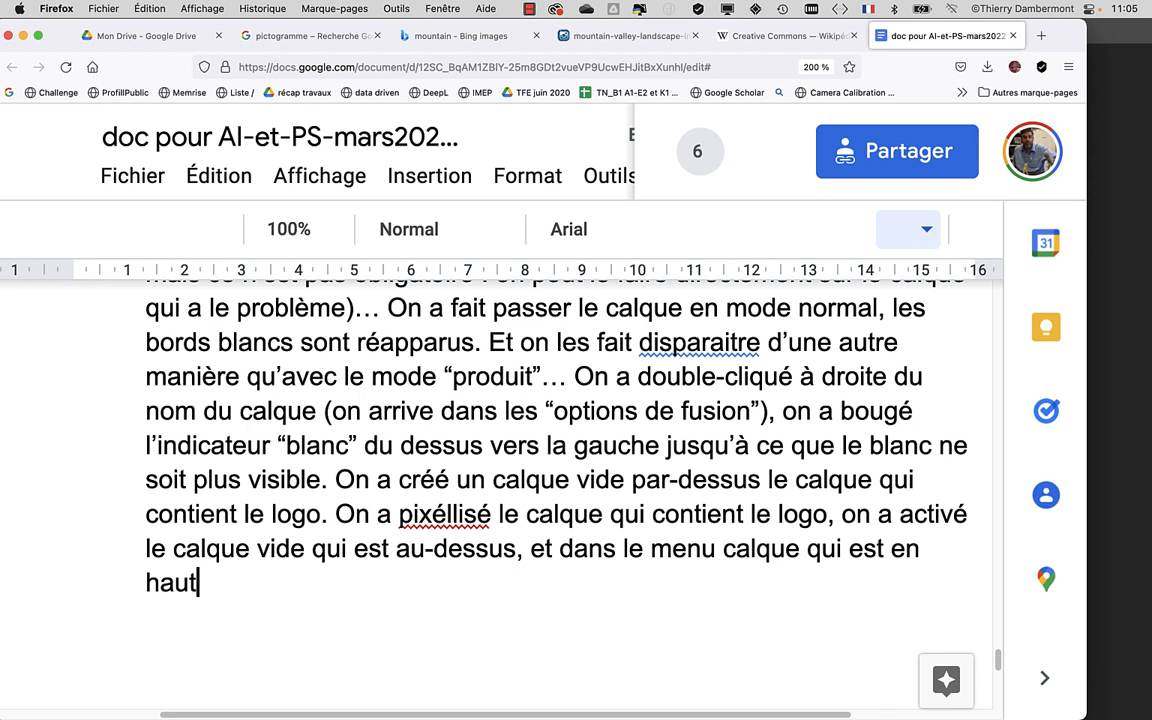
type(" de l’écran")
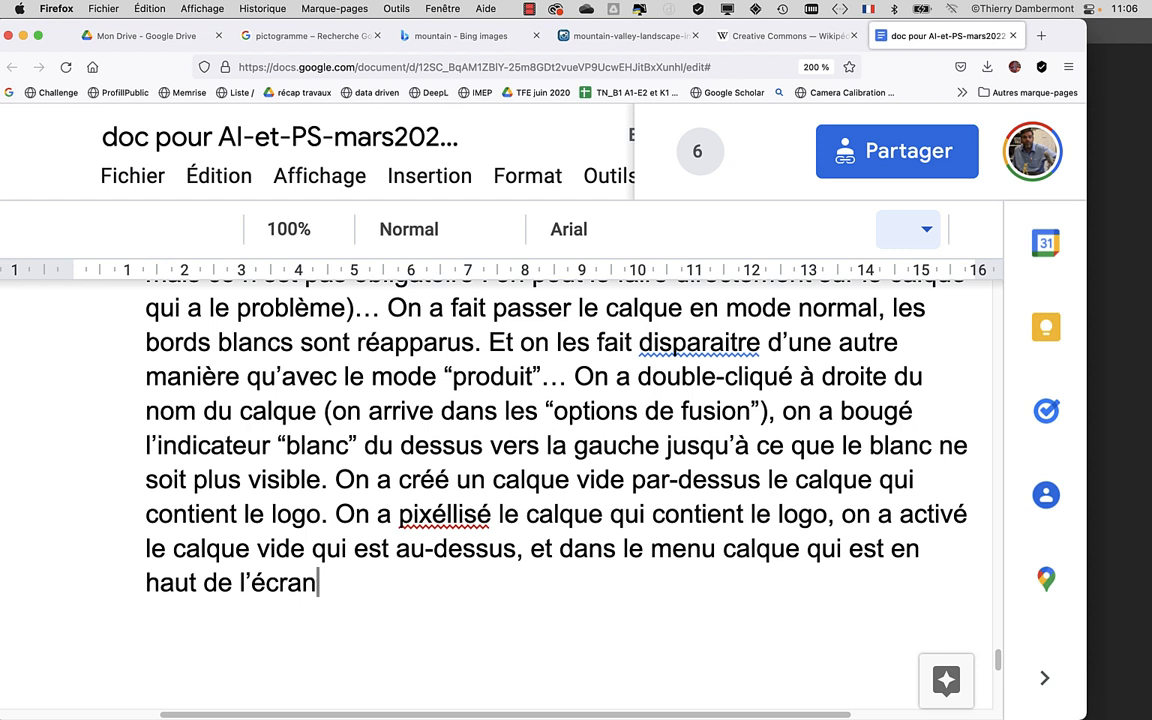
Step: Complete the instruction with “vous allez jusque “fusionner avec le calque inférieur””, correcting the misspelled “avce” to “avec”
type(" vous alle")
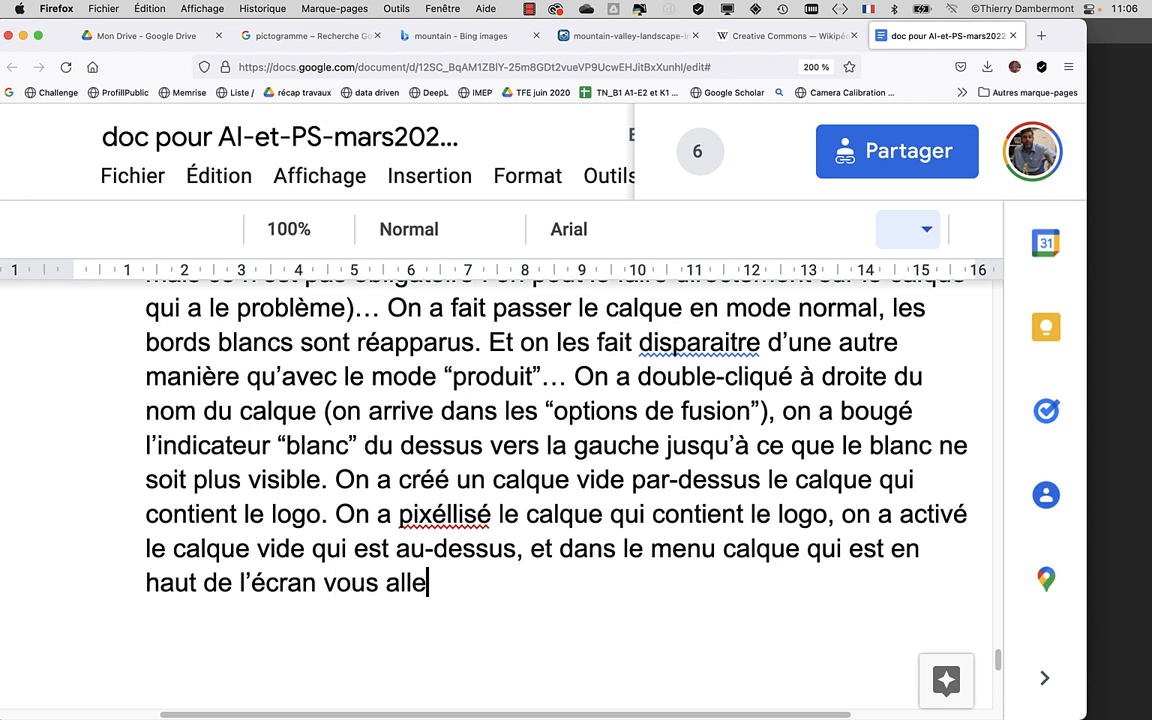
type("z jusque")
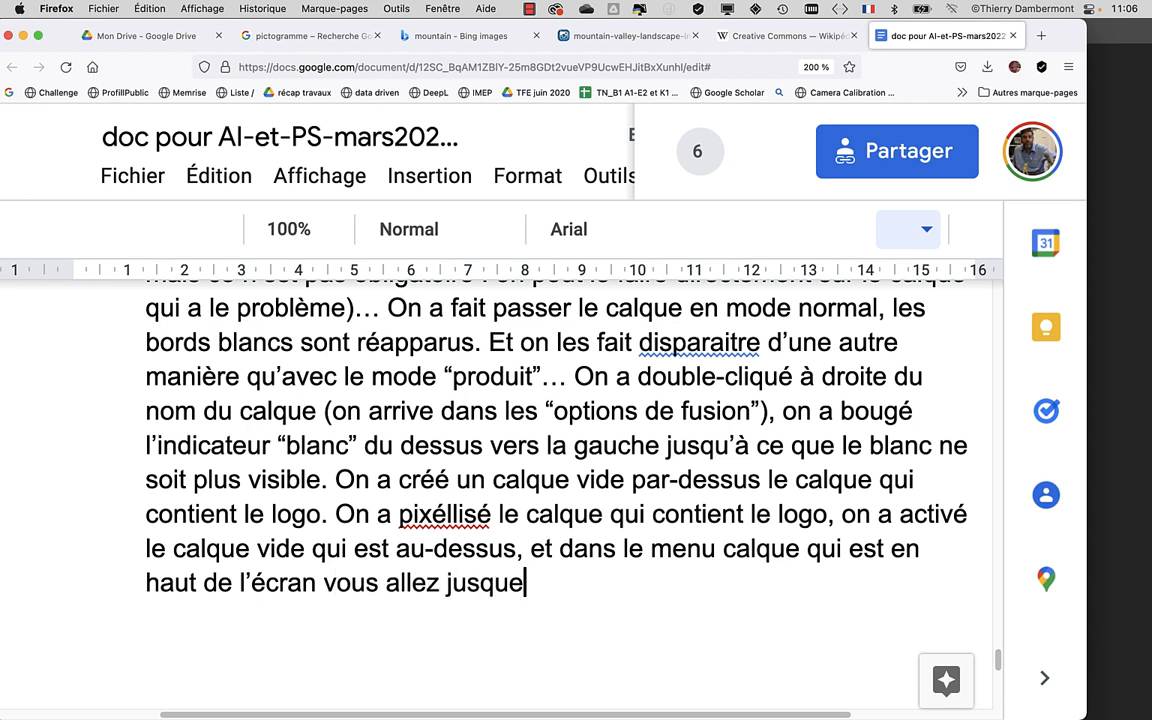
type(" “fusionner")
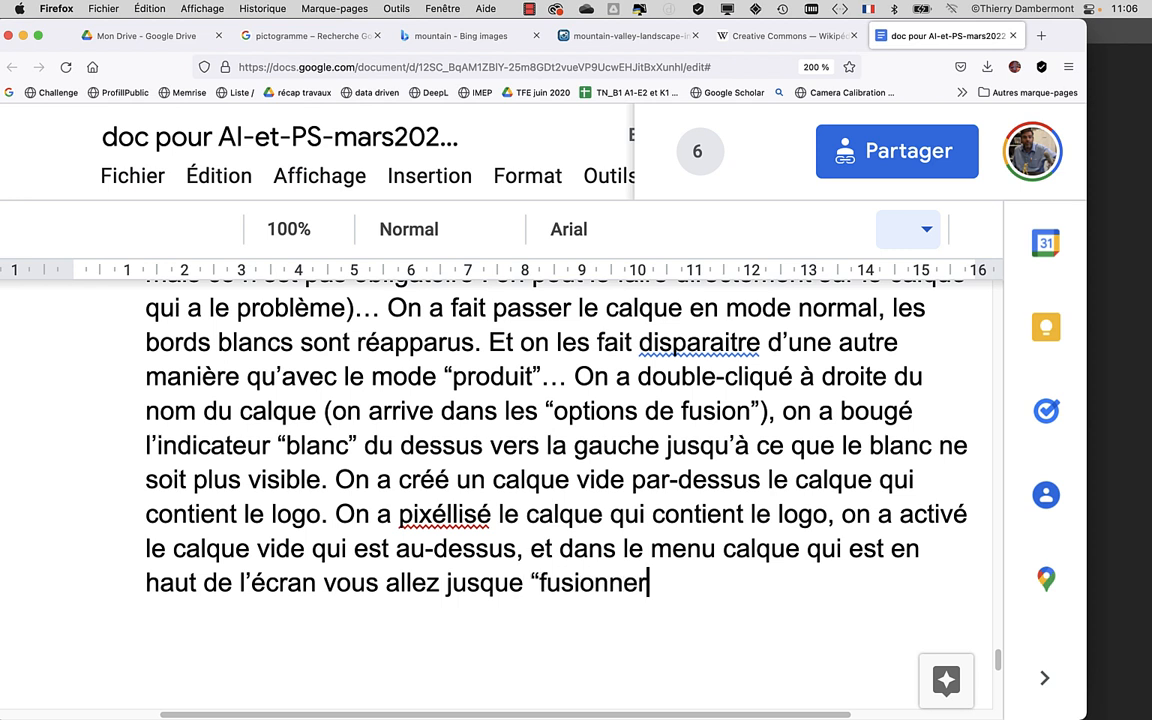
type(" avce le ca")
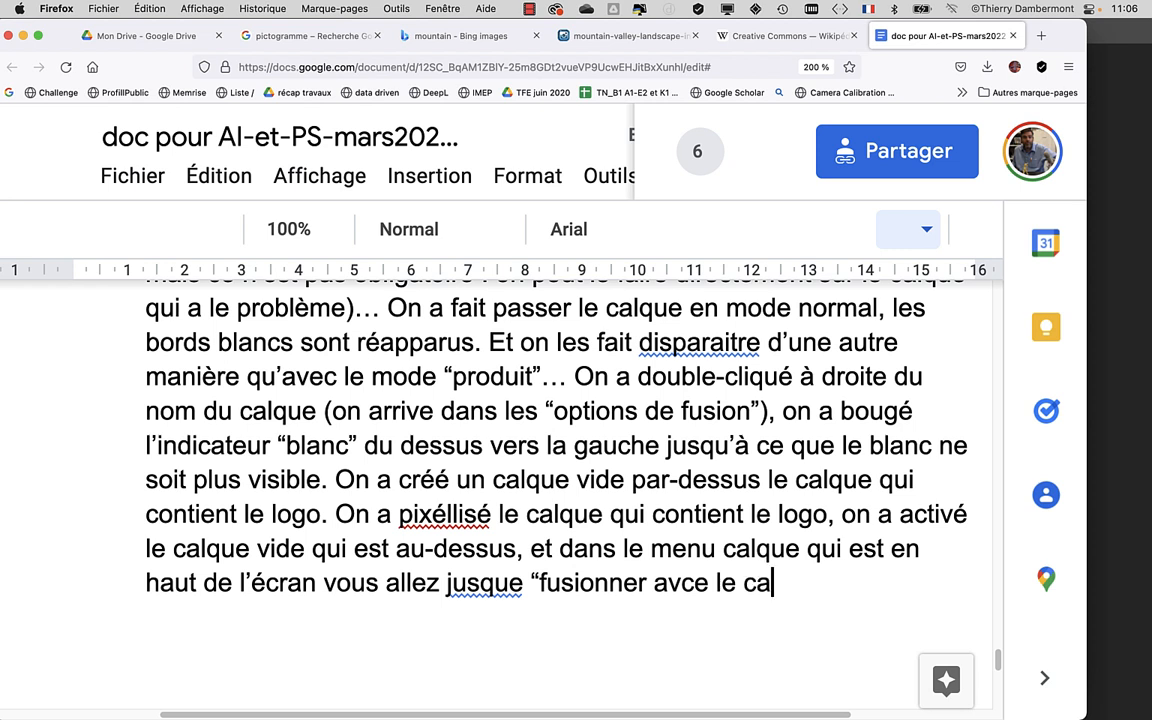
type("lque inféreiru")
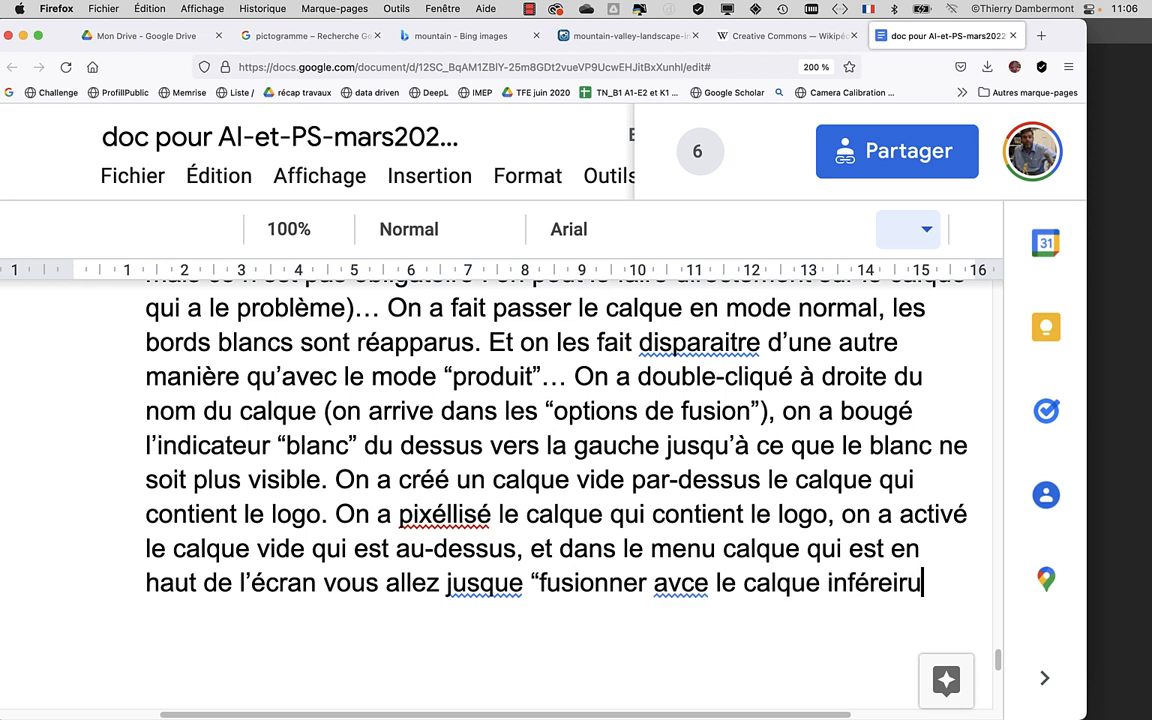
key("BackSpace")
key("BackSpace")
key("BackSpace")
key("BackSpace")
type("ieur”")
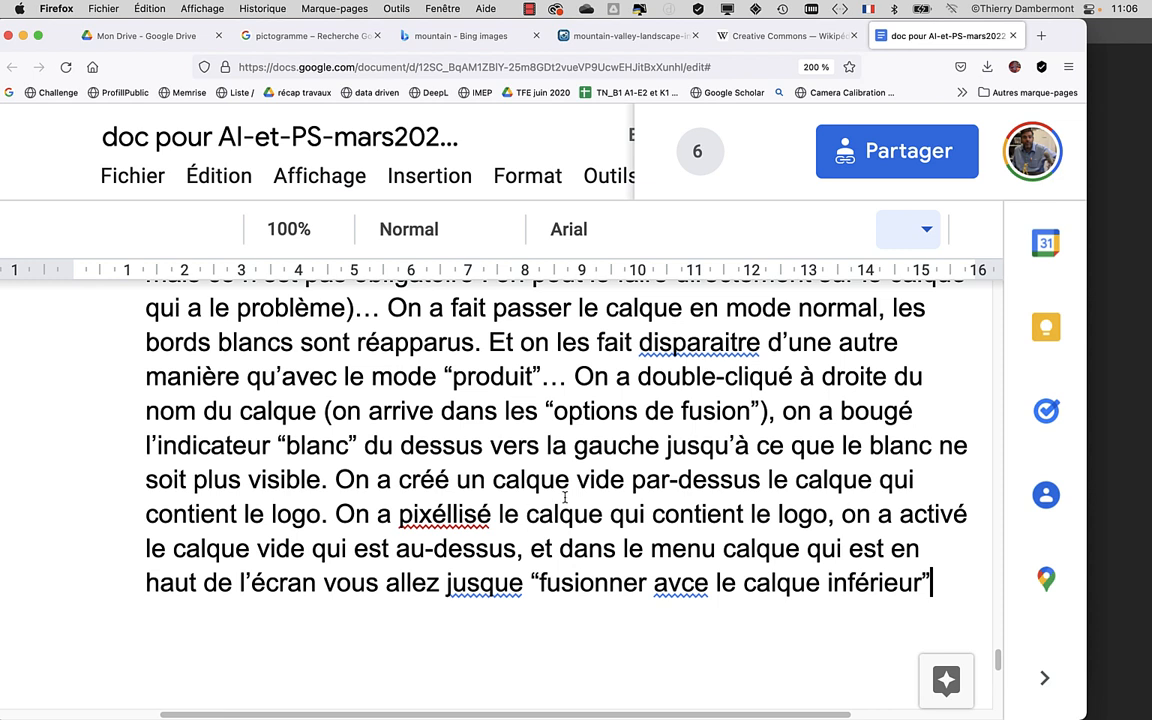
left_click_drag(708, 583, 685, 583)
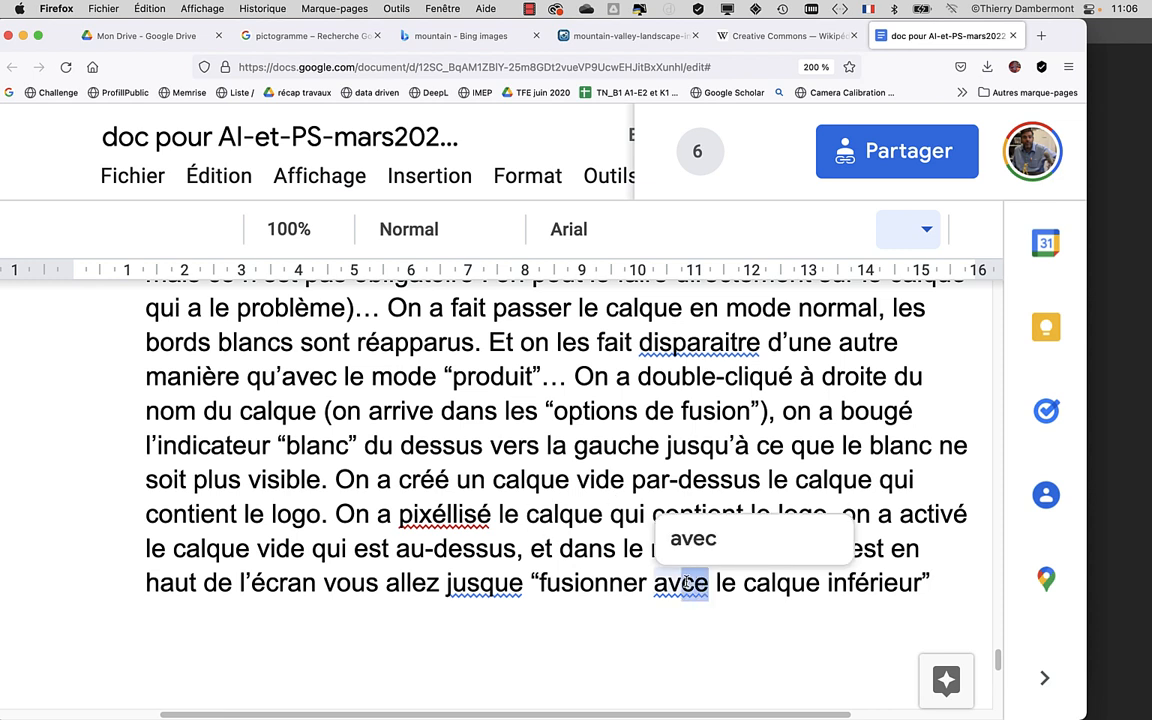
type("ec")
Step: Add “… Résultat : l’effet spécial ne tient plus compte des pixels” after the closing quotation mark of “fusionner avec le calque inférieur”
left_click(933, 583)
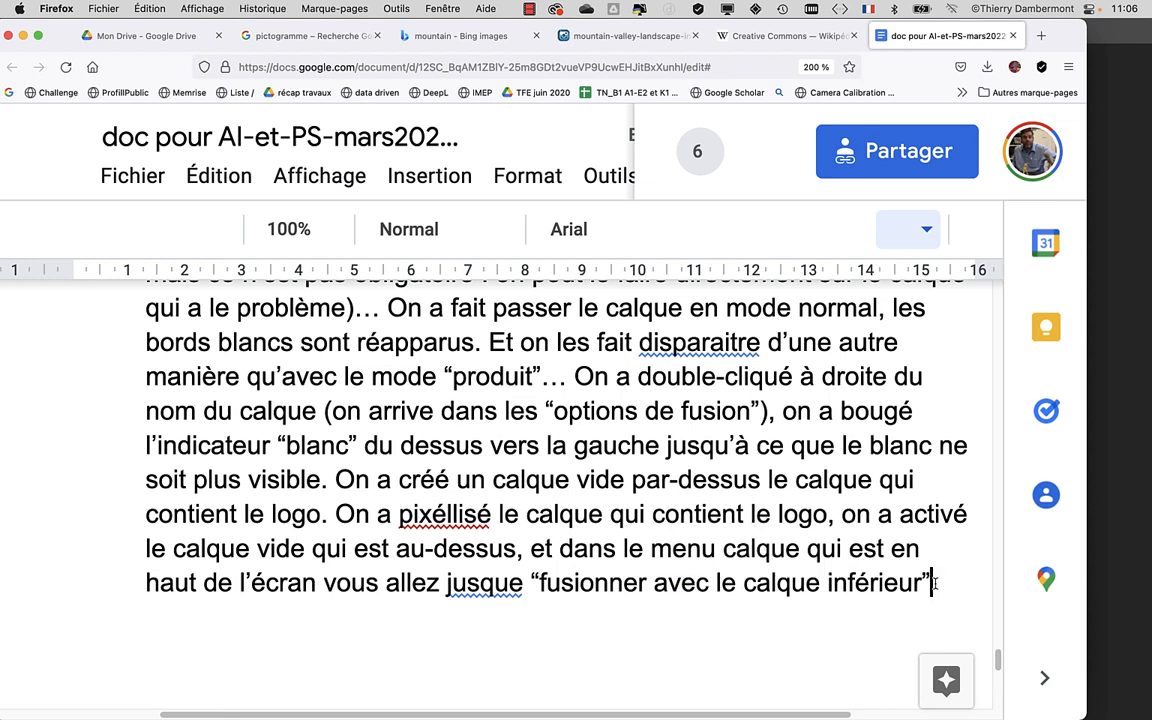
type("… Résultat")
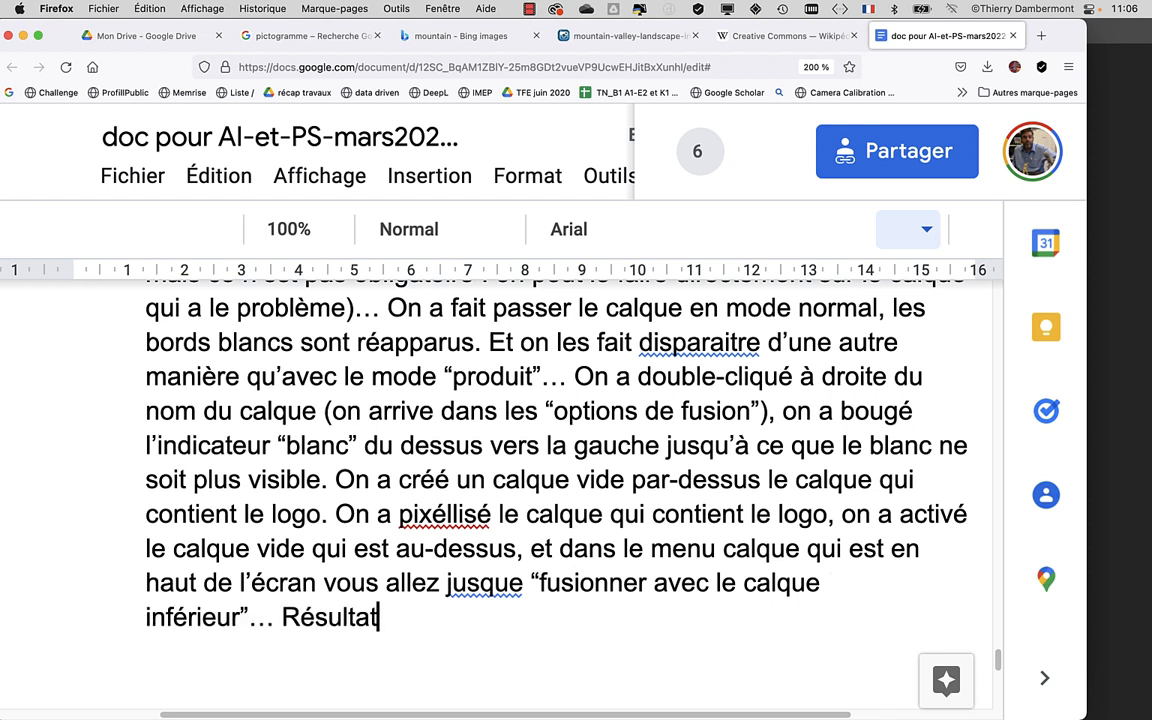
type(" : l'effet spécial ne")
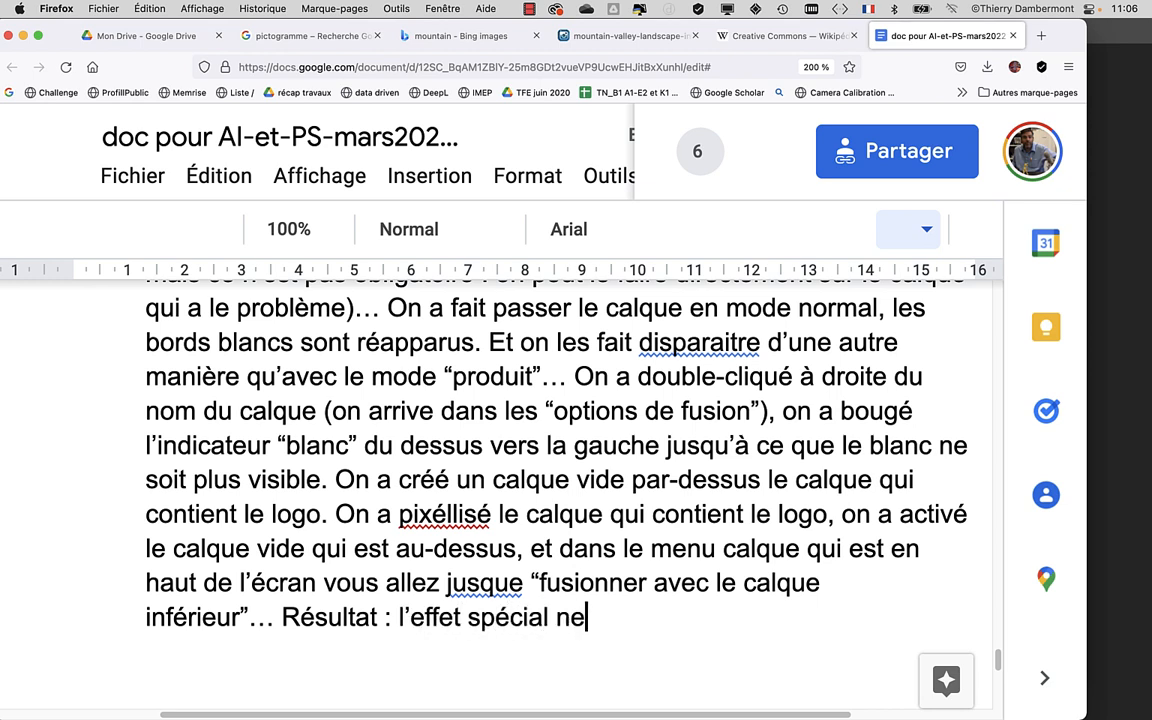
type(" tient plus com")
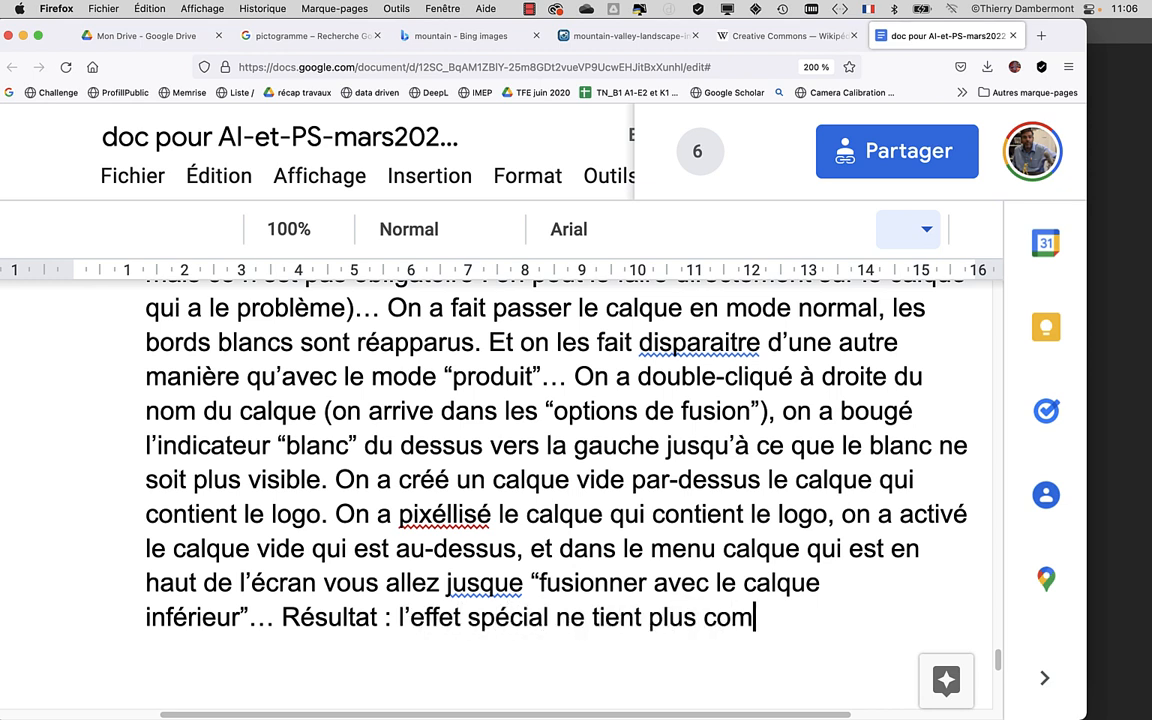
type("pte des pu")
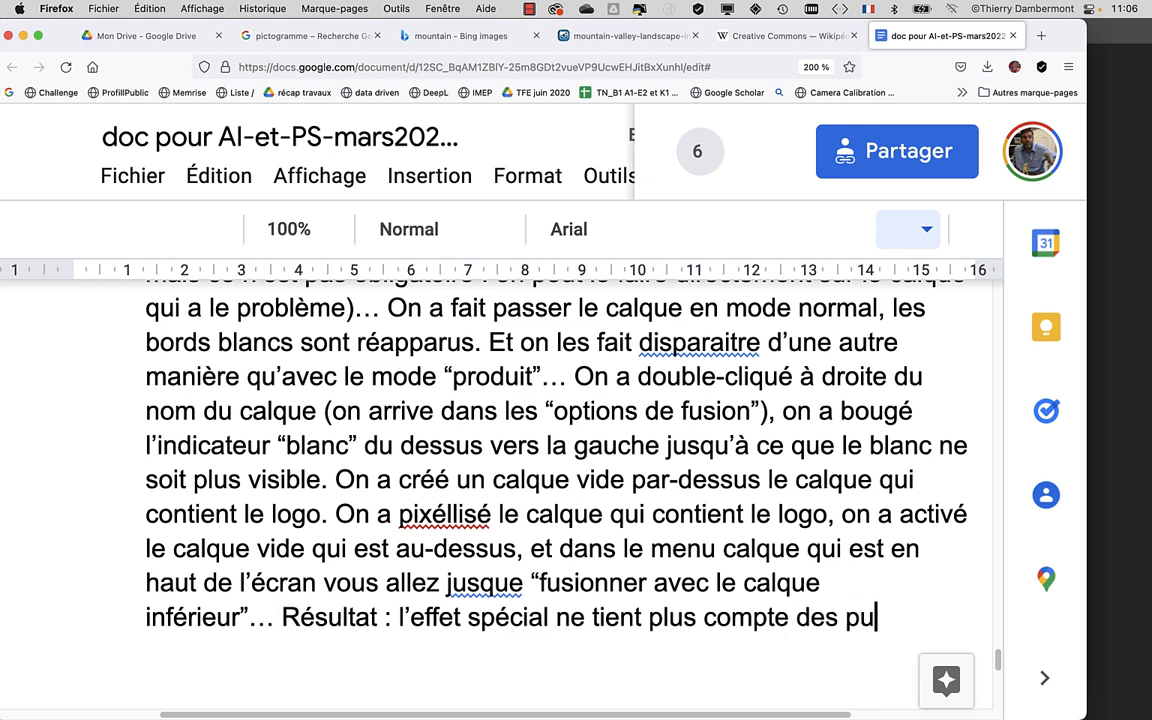
key("BackSpace")
type("ixels")
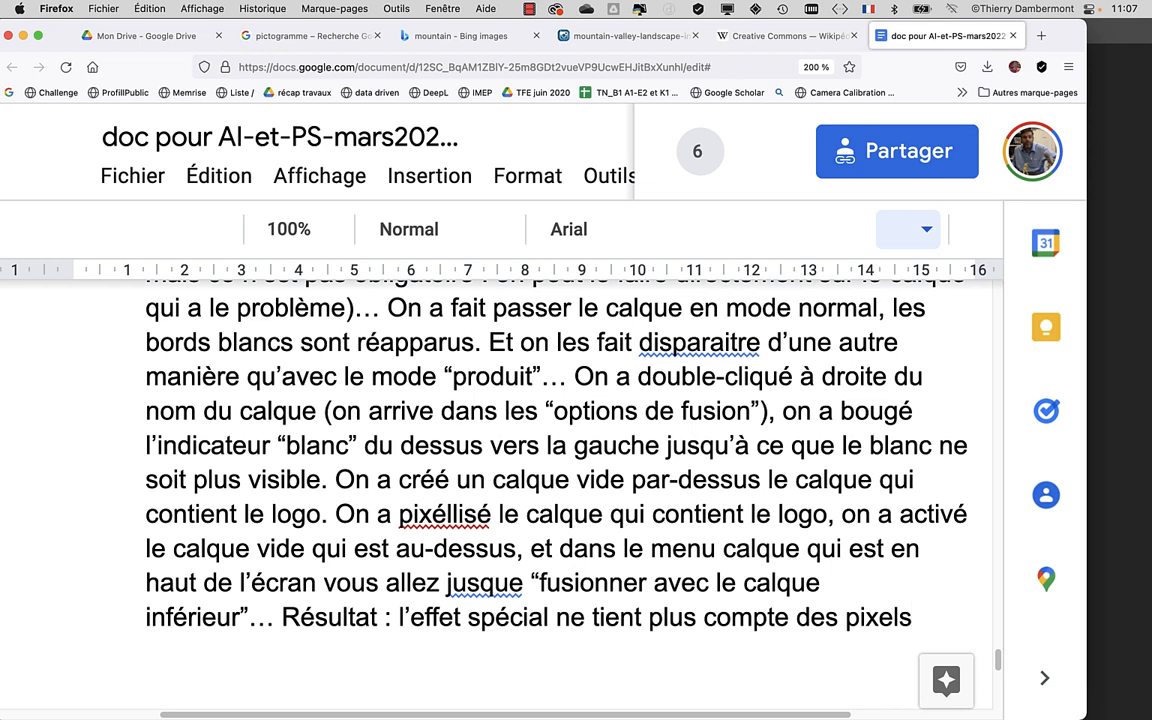
Step: Finish the result sentence with “blancs, il se voit jusqu’aux pixels noirs”
type("blan")
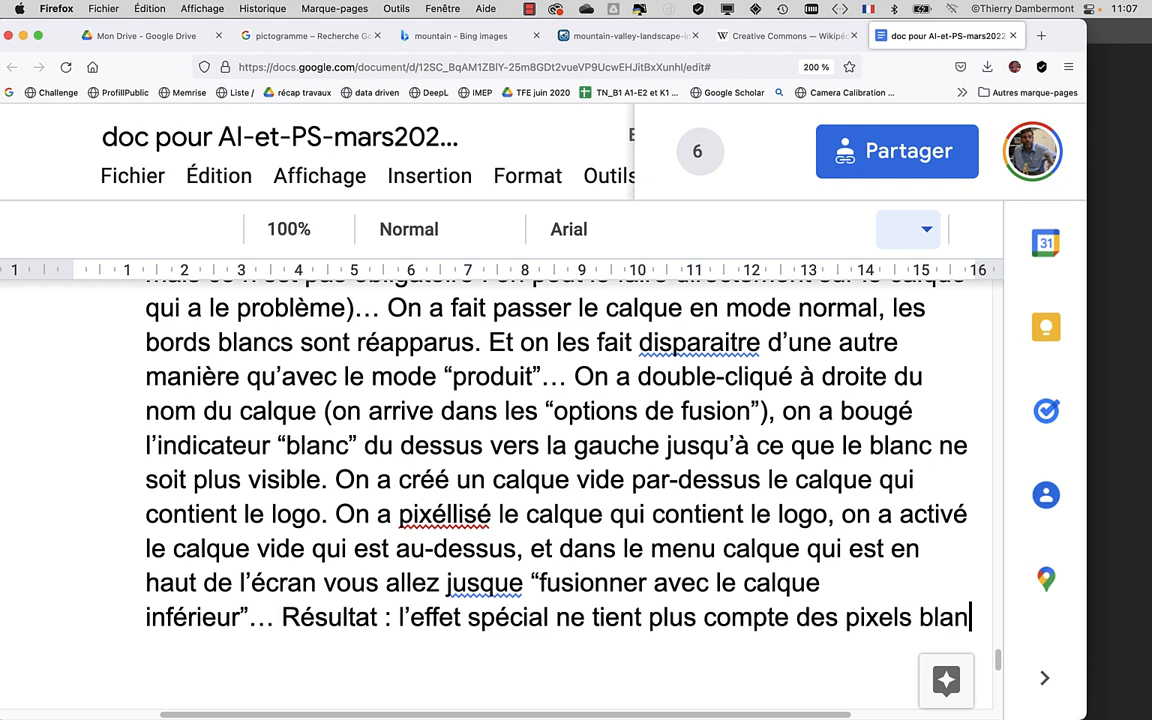
type("cs, il s")
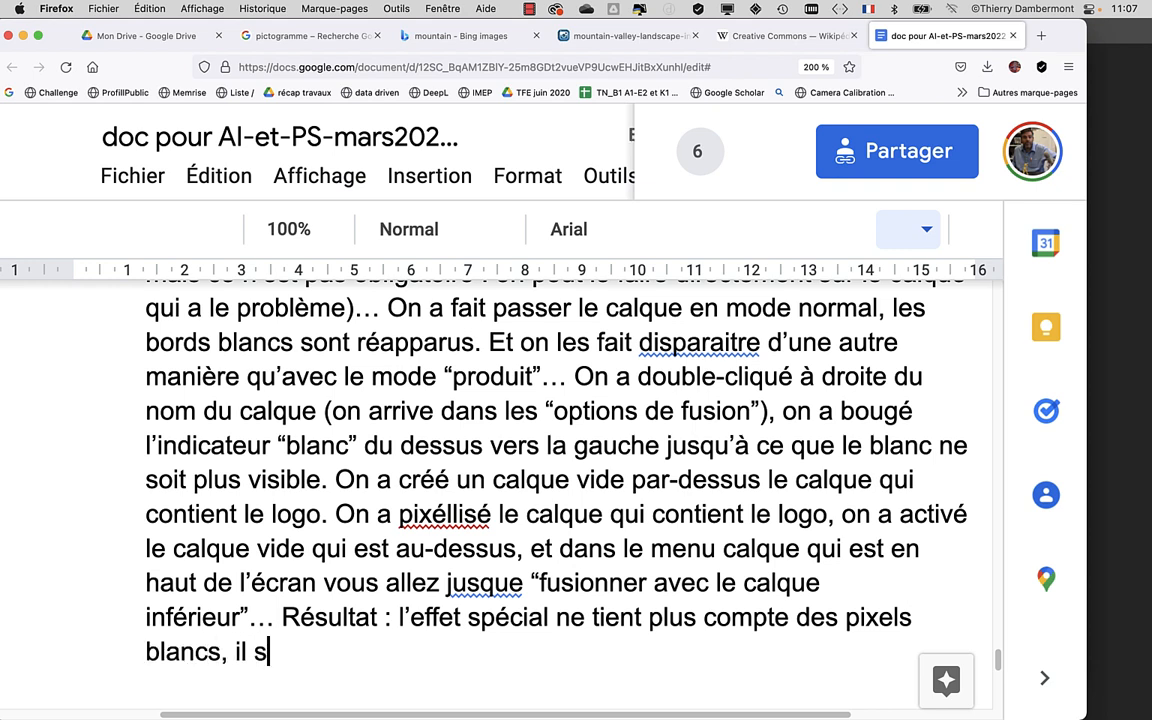
type("e voit jus")
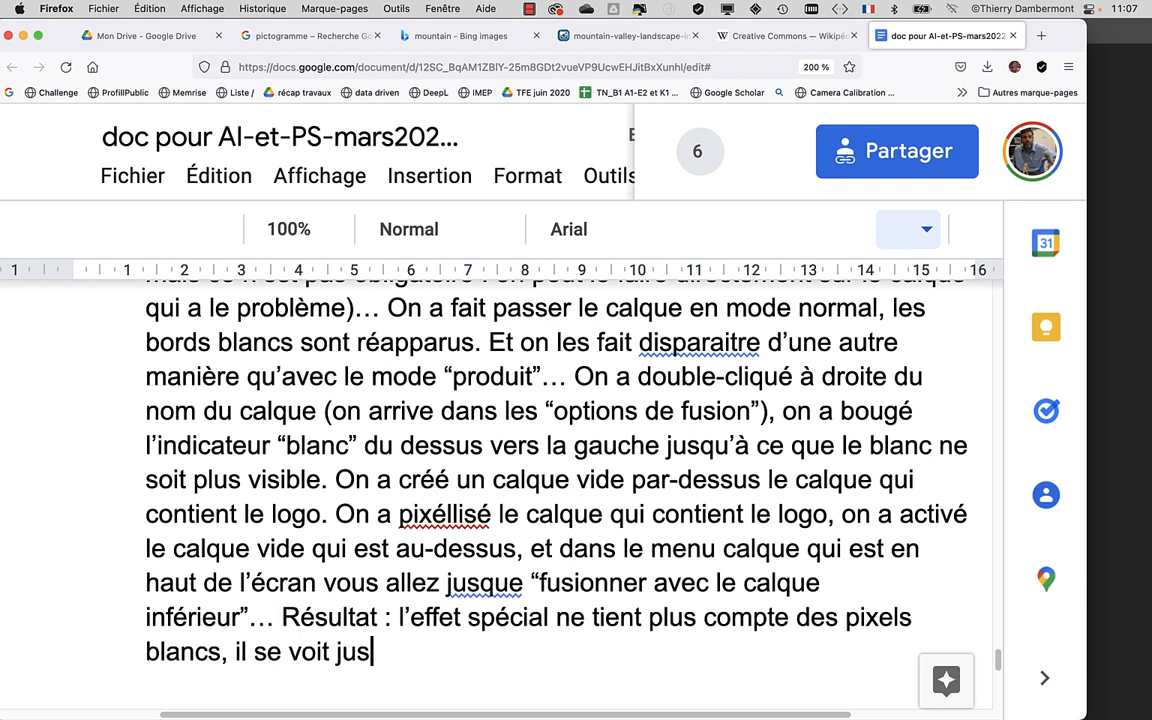
type("qu'aux pix")
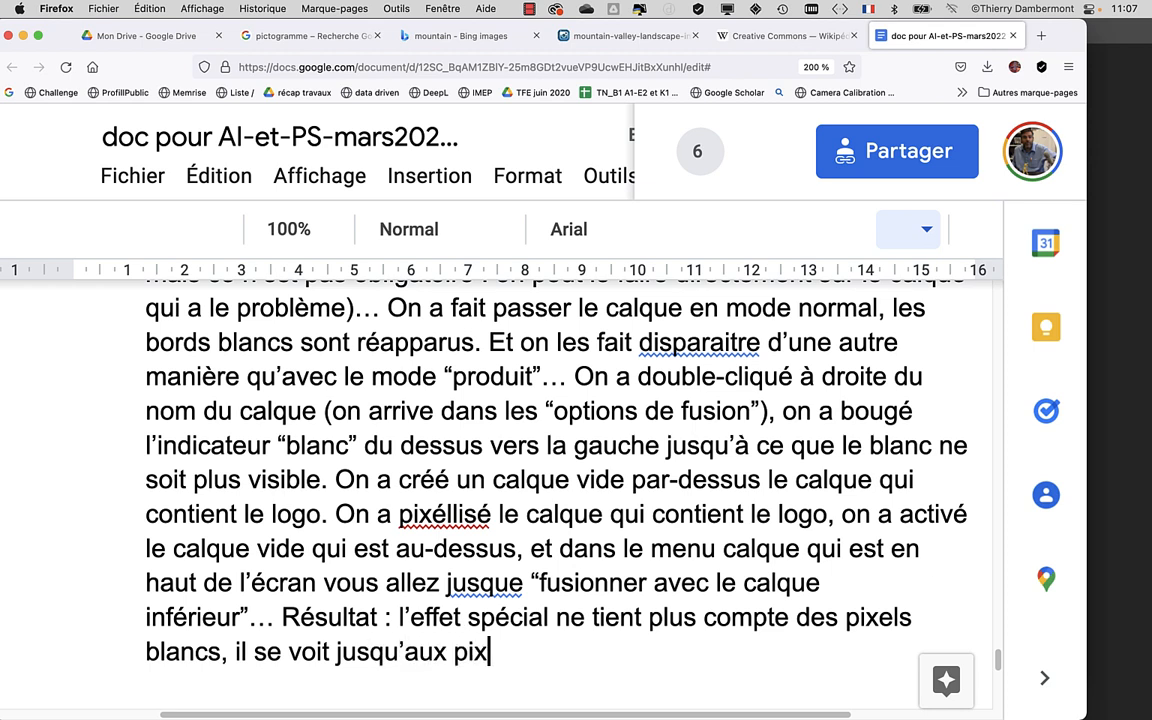
type("els noire")
key("BackSpace")
type("s.")
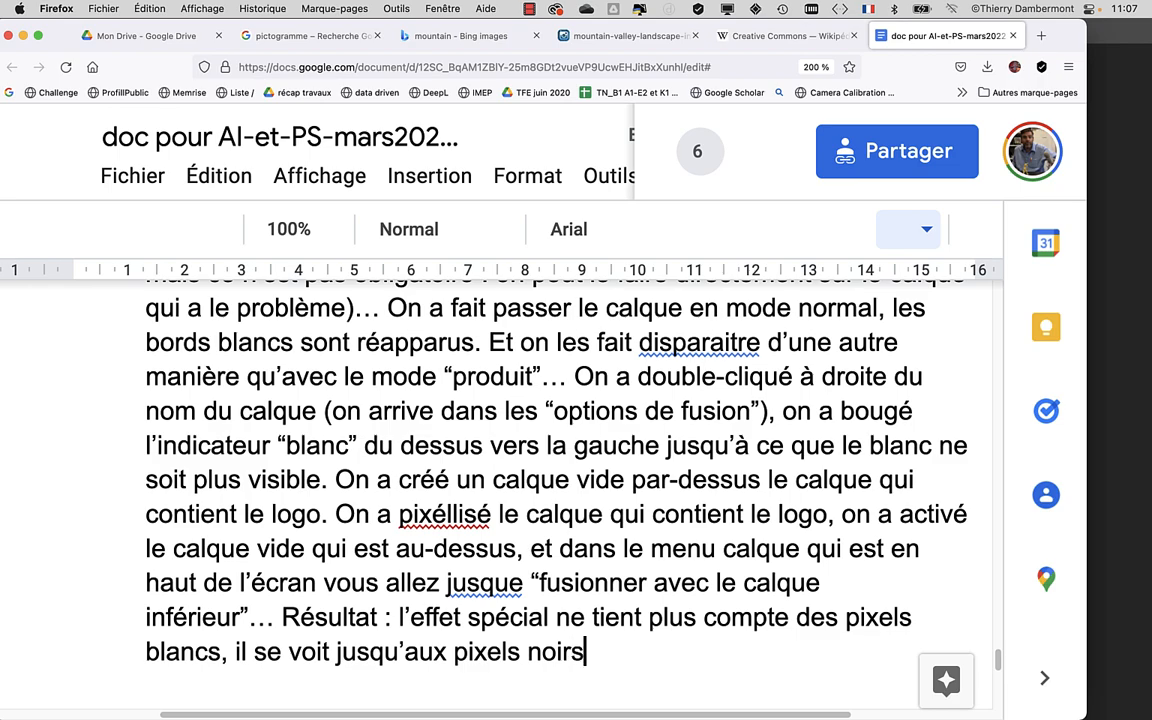